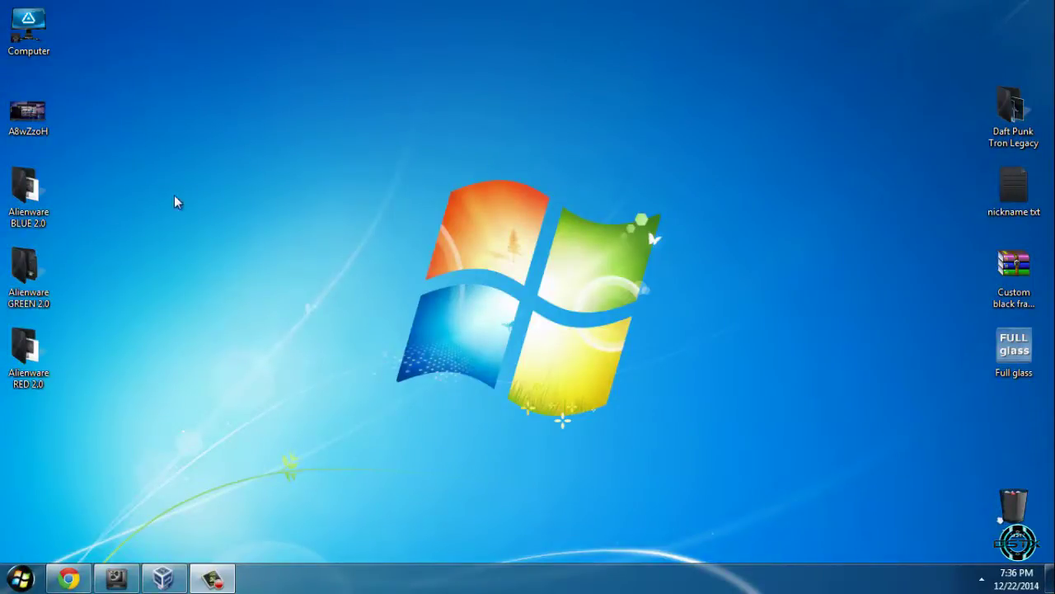
Step: Open the Alienware BLUE 2.0 desktop folder to view its FONTS and Theme Files
double_click(43, 213)
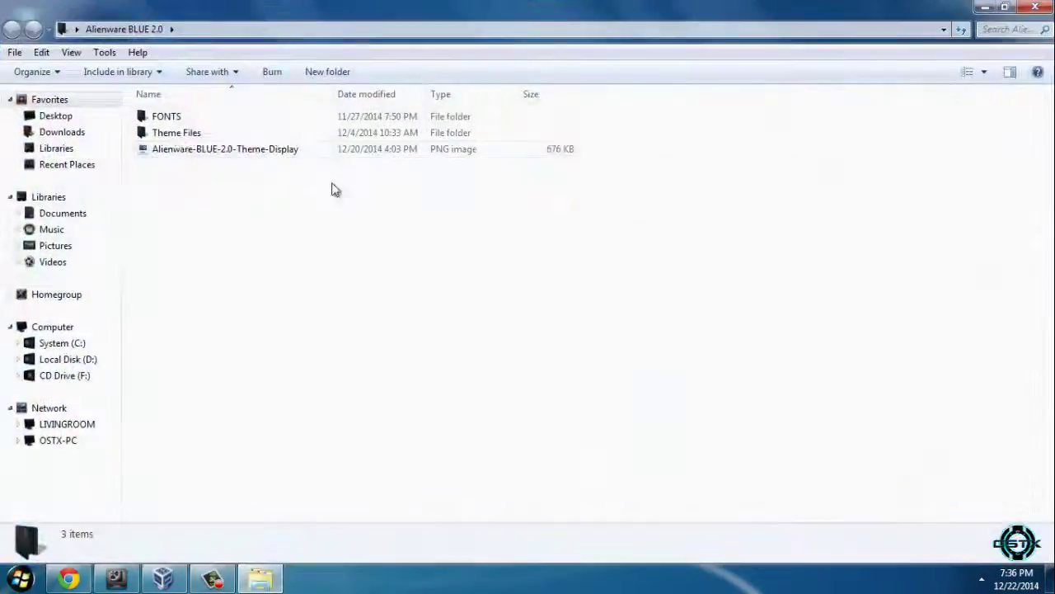
Step: Select all ten font files in the BLUE 2.0 FONTS folder and bring up their Install option
double_click(198, 118)
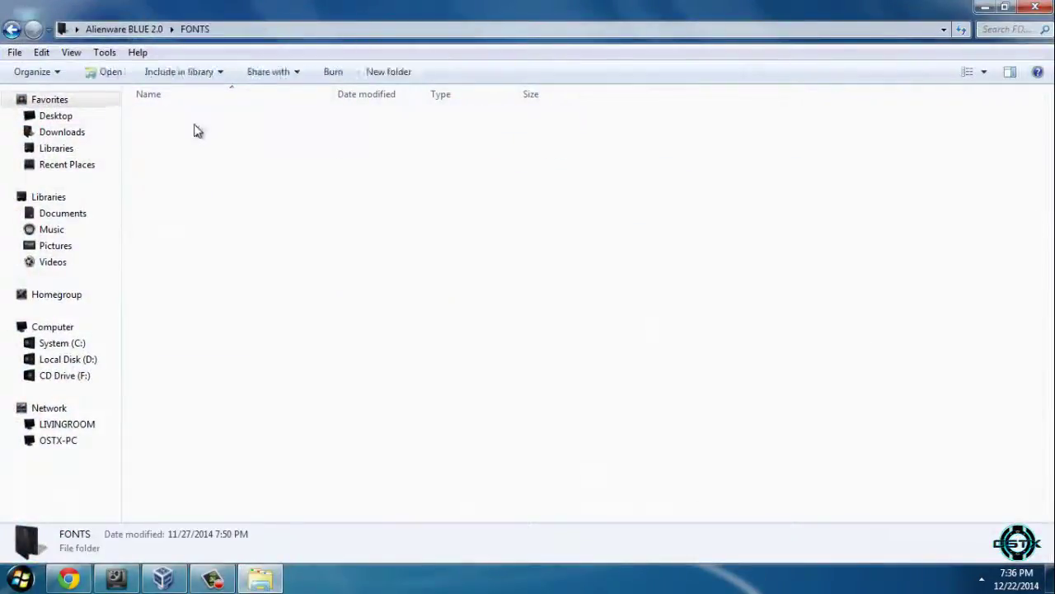
mouse_move(230, 324)
left_mouse_down()
mouse_move(190, 134)
mouse_move(173, 117)
left_mouse_up()
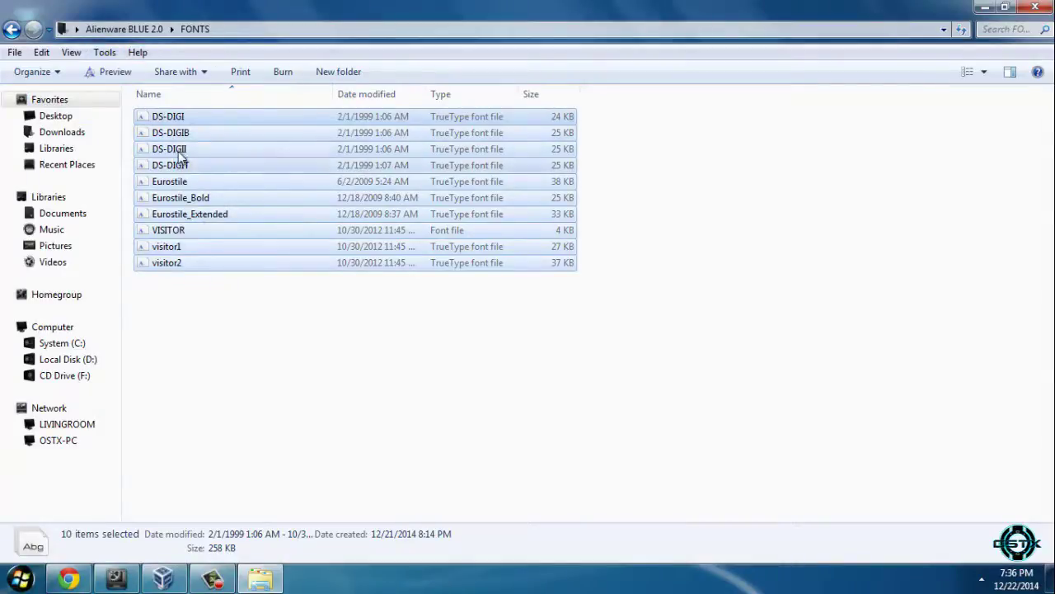
right_click(178, 151)
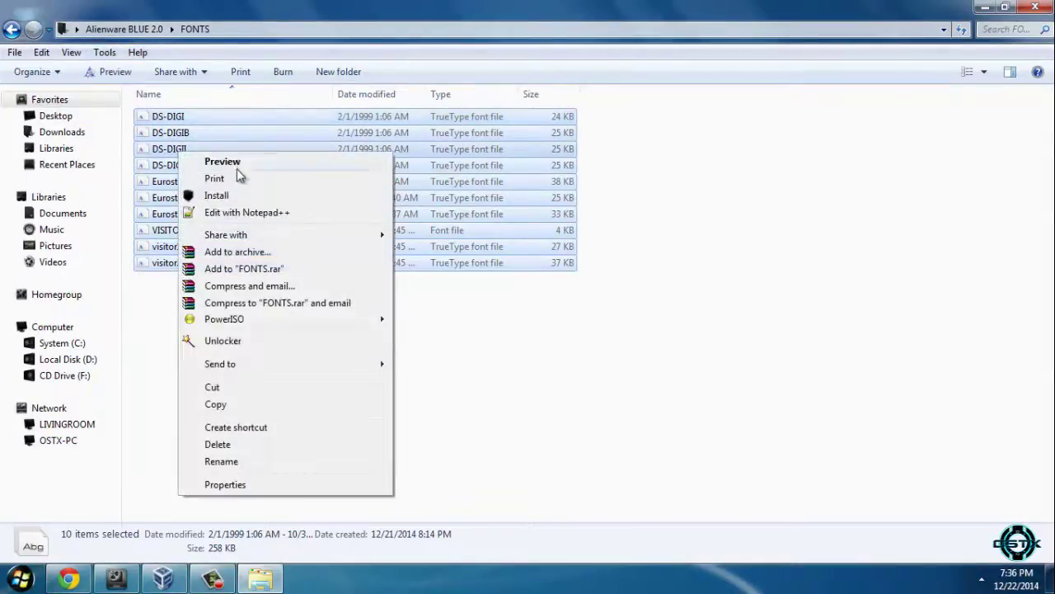
left_click(12, 25)
Step: Copy both Alienware BLUE 2.0 theme items and open C:\Windows\Resources\Themes to paste them
double_click(172, 133)
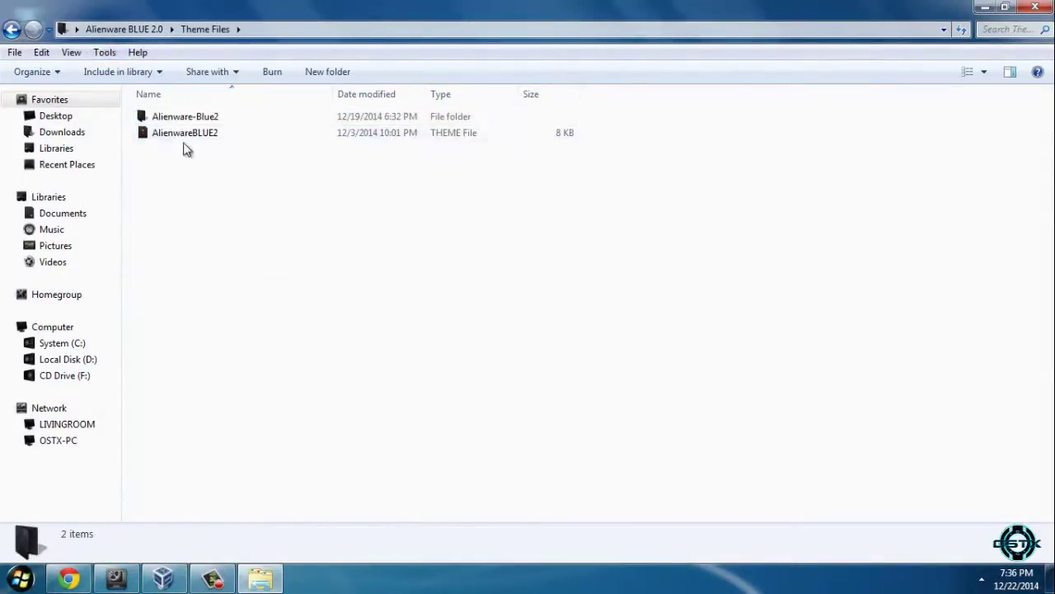
left_click_drag(186, 149, 236, 120)
right_click(236, 120)
left_click(262, 354)
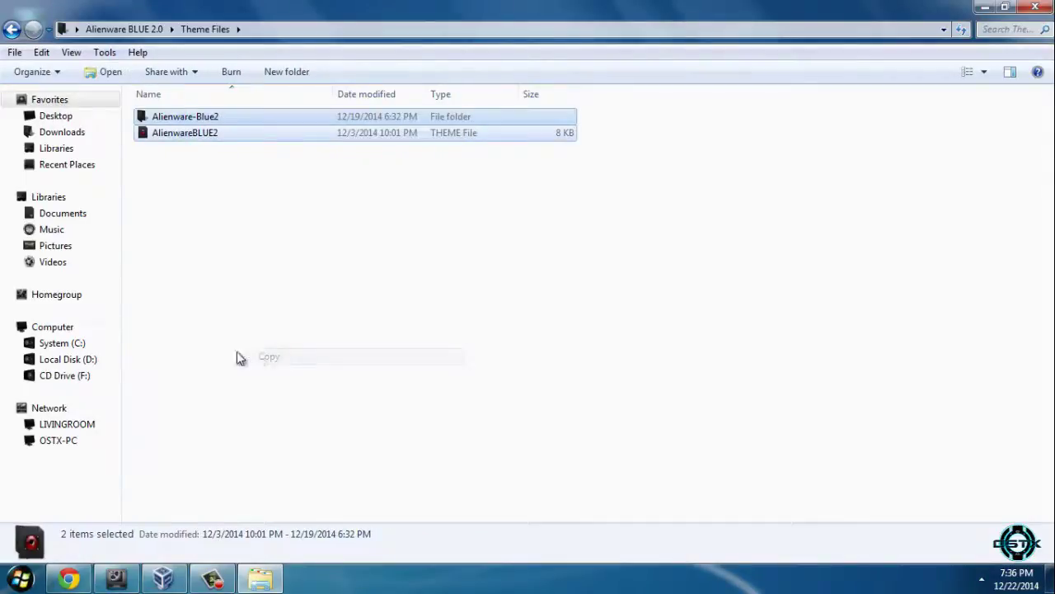
left_click(105, 347)
double_click(165, 98)
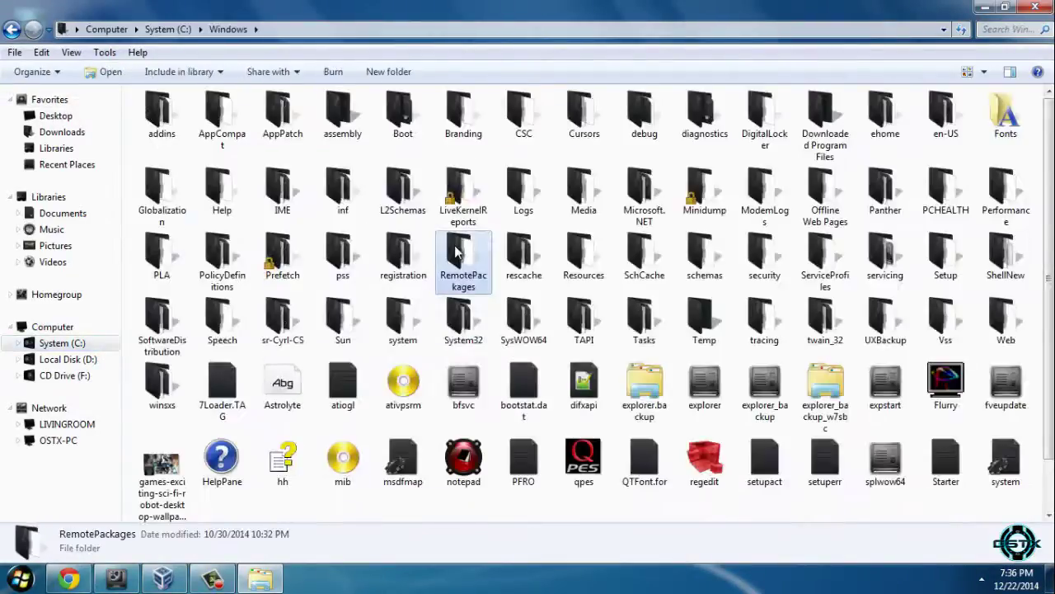
double_click(584, 256)
double_click(168, 133)
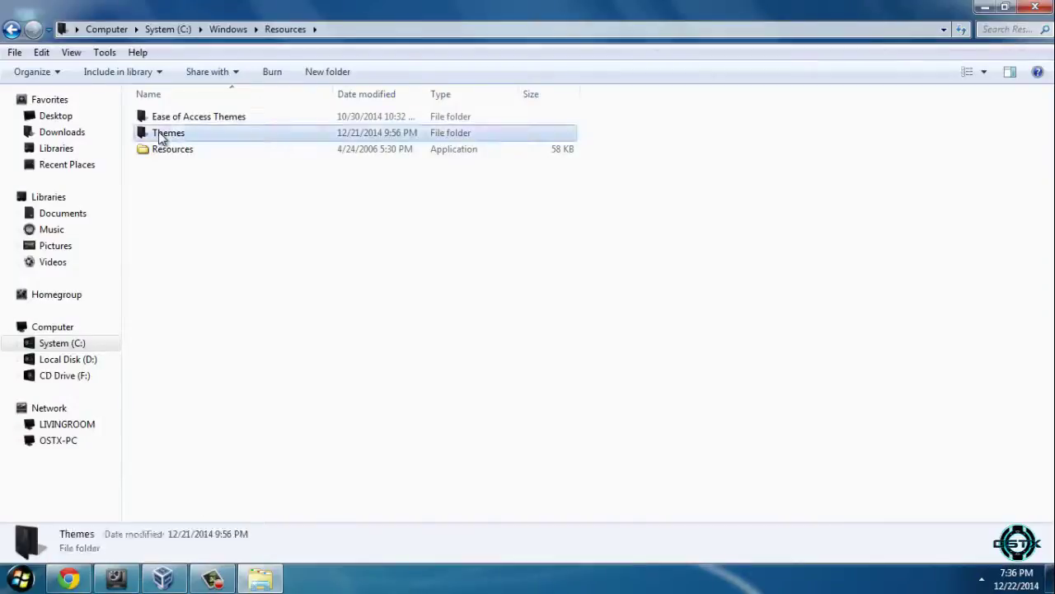
right_click(735, 185)
Step: Copy both Alienware GREEN 2.0 theme items from its Theme Files folder
left_click(985, 8)
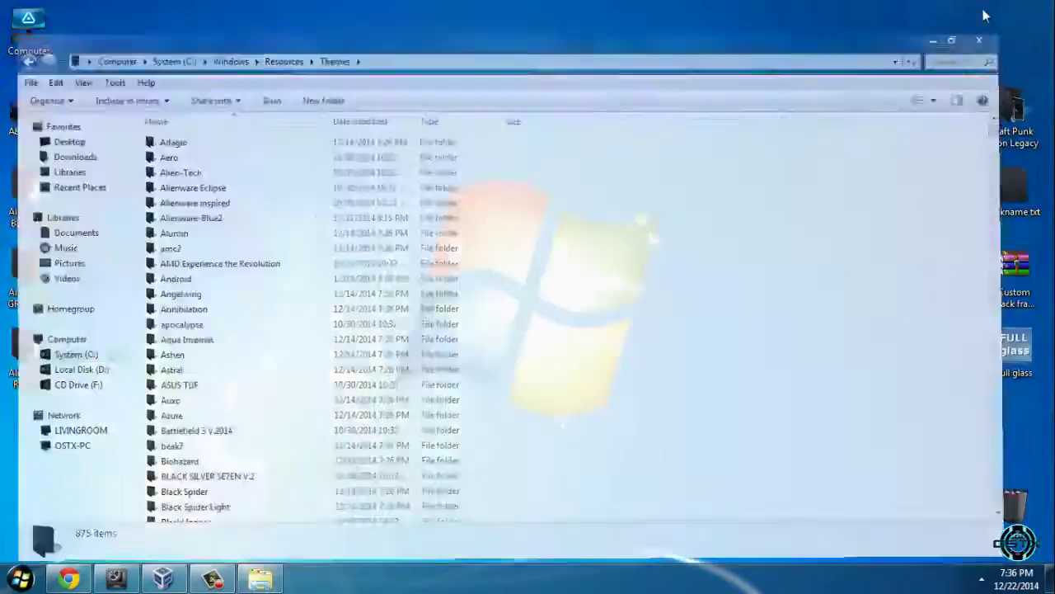
double_click(12, 303)
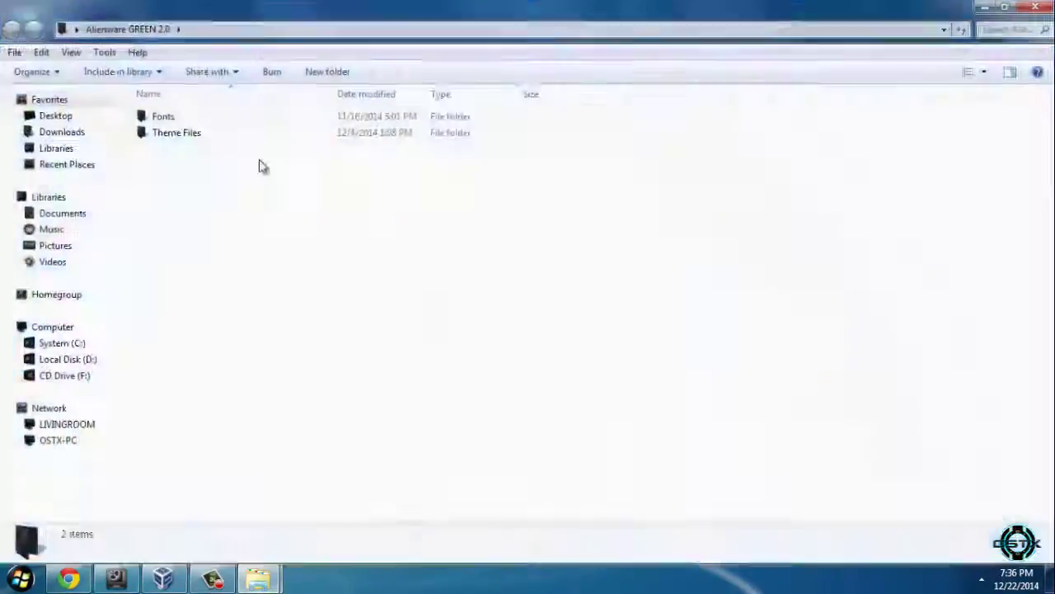
double_click(177, 132)
left_click(184, 120)
left_click(183, 133, "shift")
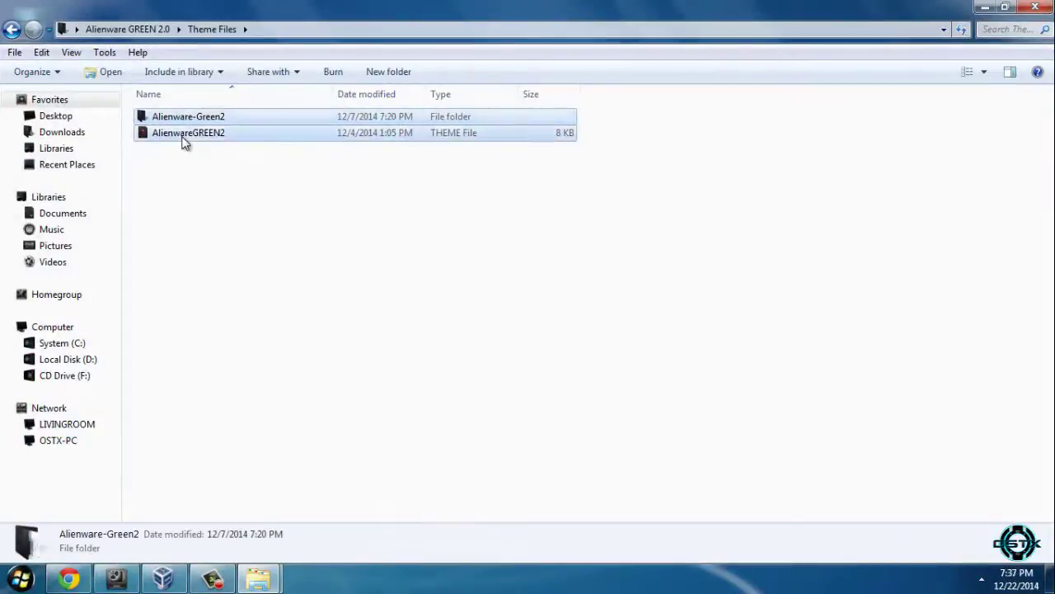
right_click(184, 136)
left_click(230, 337)
Step: Paste the green theme items into the Themes folder
left_click(302, 566)
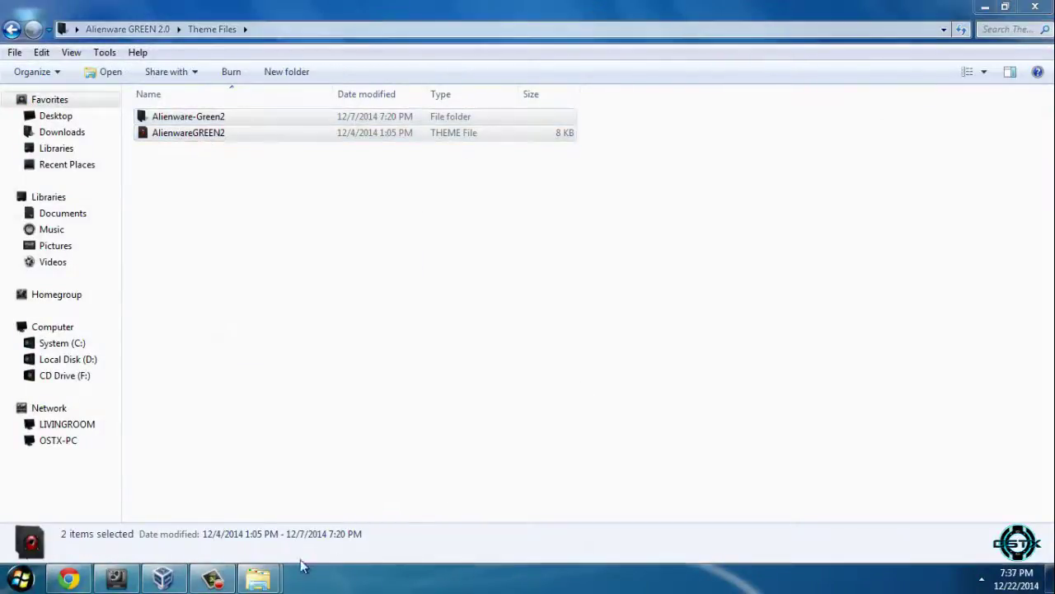
left_click(1035, 7)
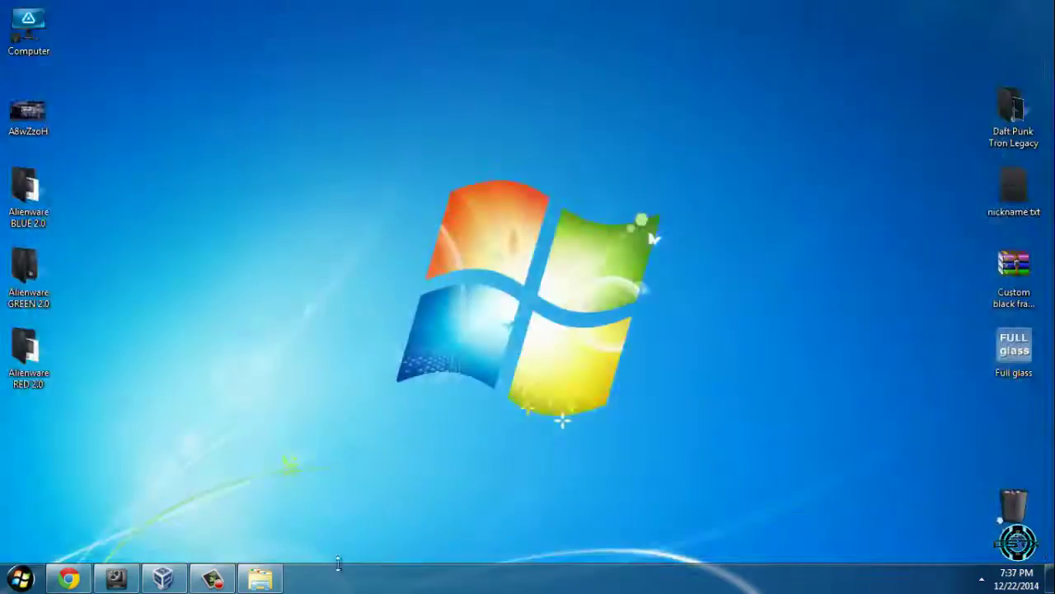
left_click(259, 577)
right_click(784, 263)
left_click(813, 431)
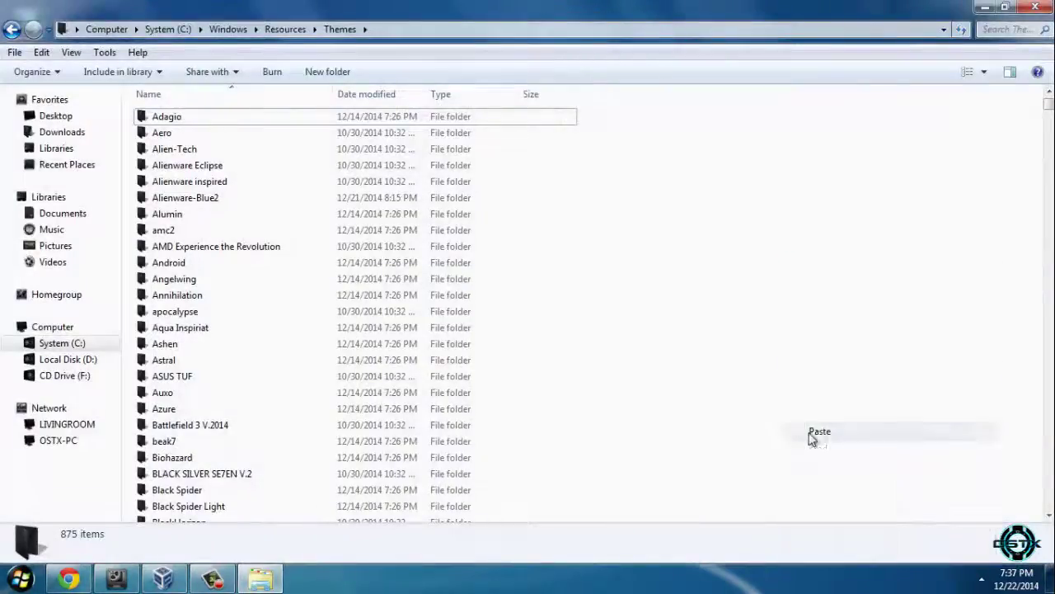
Step: Copy both Alienware RED 2.0 theme items from its Theme files folder
left_click(984, 8)
double_click(24, 350)
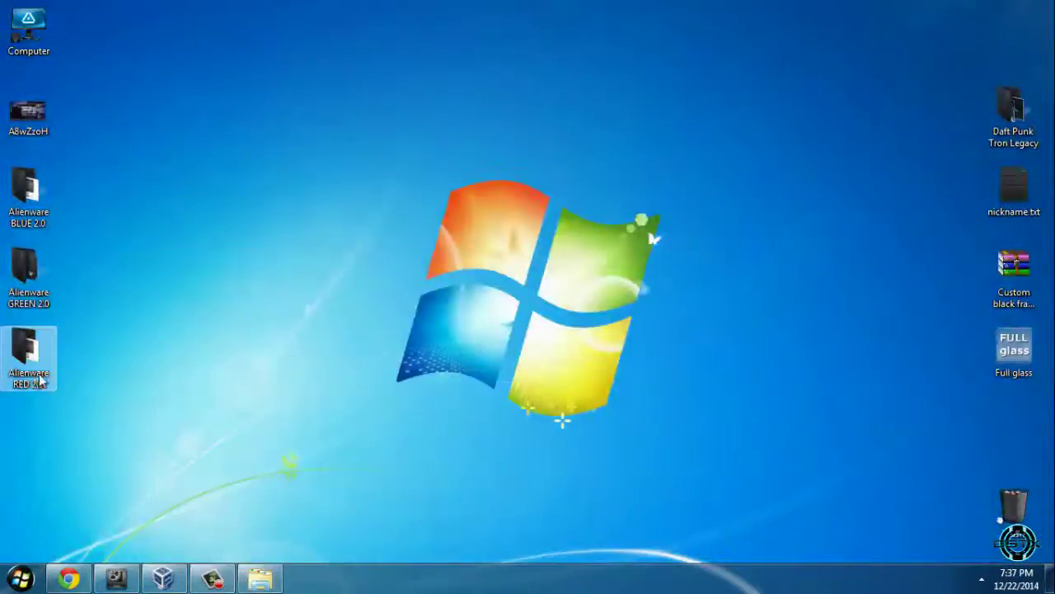
left_click(197, 138)
double_click(197, 136)
left_click_drag(193, 195, 221, 120)
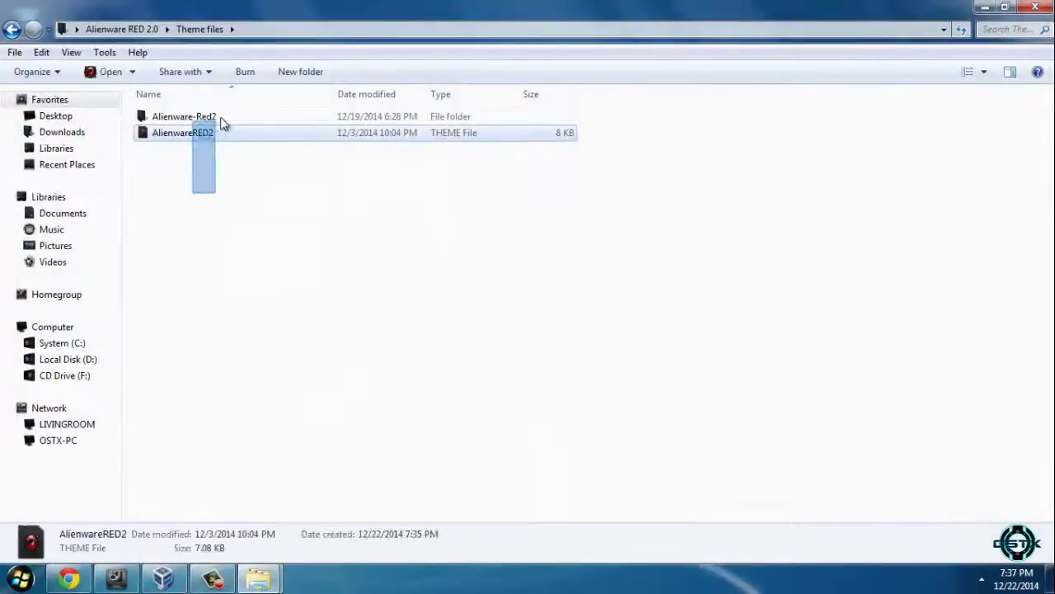
right_click(221, 120)
left_click(260, 358)
Step: Paste the red theme items into C:\Windows\Resources\Themes
left_click(1036, 7)
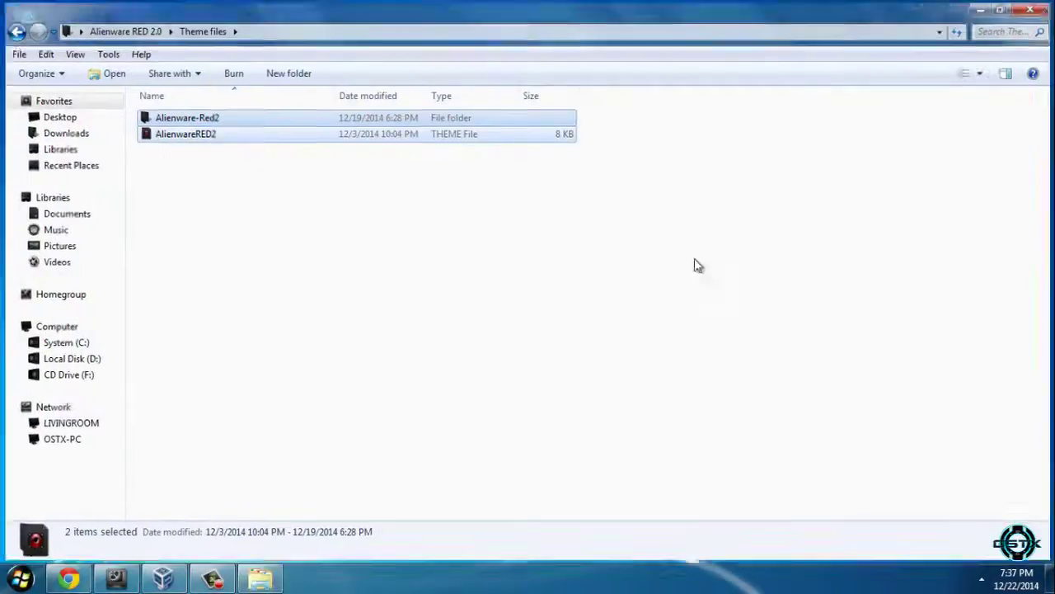
left_click(260, 577)
right_click(754, 227)
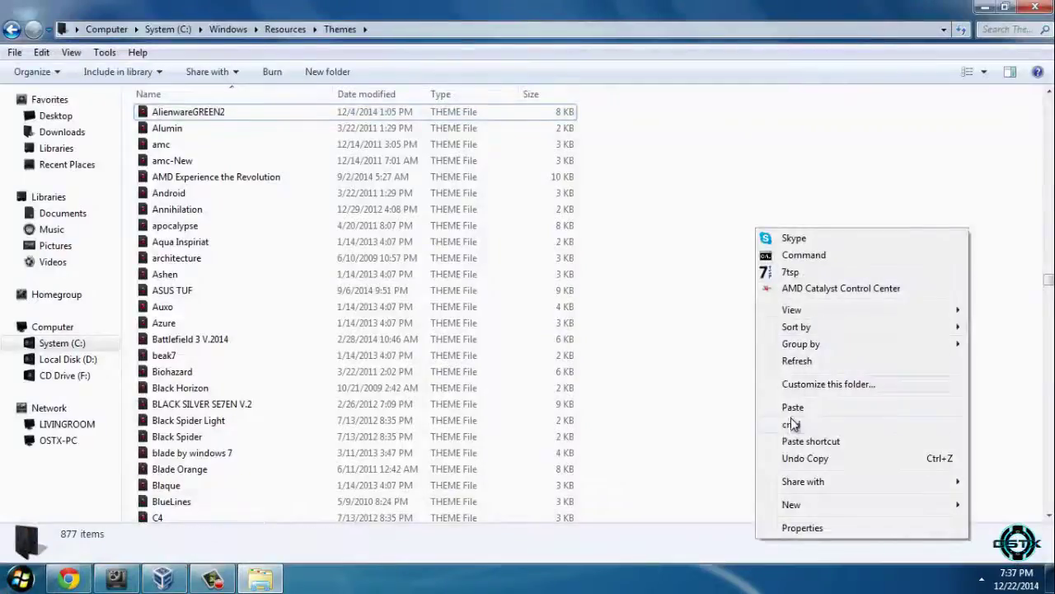
left_click(791, 405)
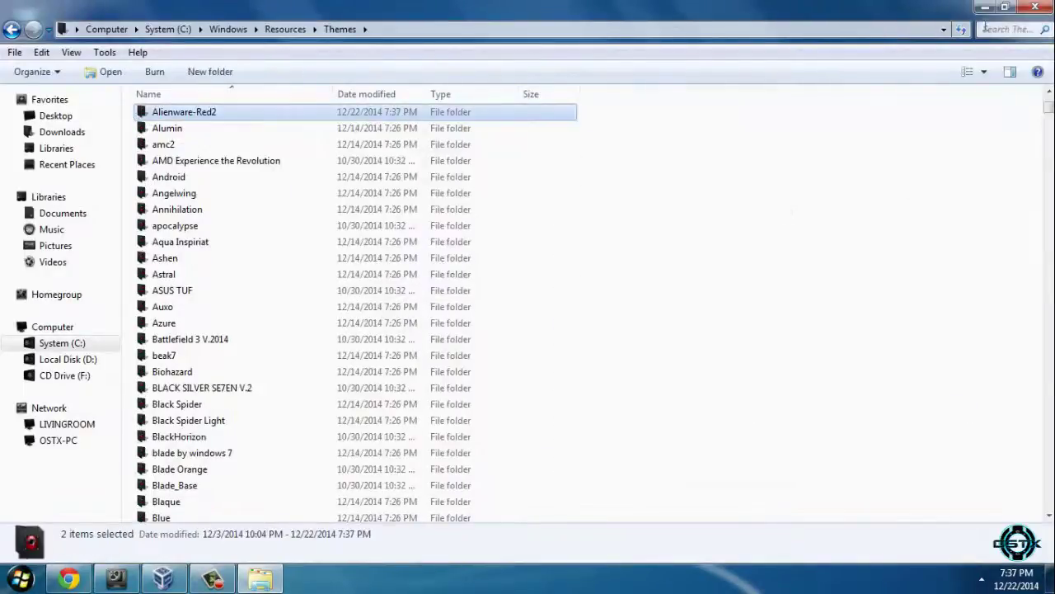
Step: Close Explorer and open Personalization from the desktop's right-click menu
key("alt+F4")
right_click(303, 3)
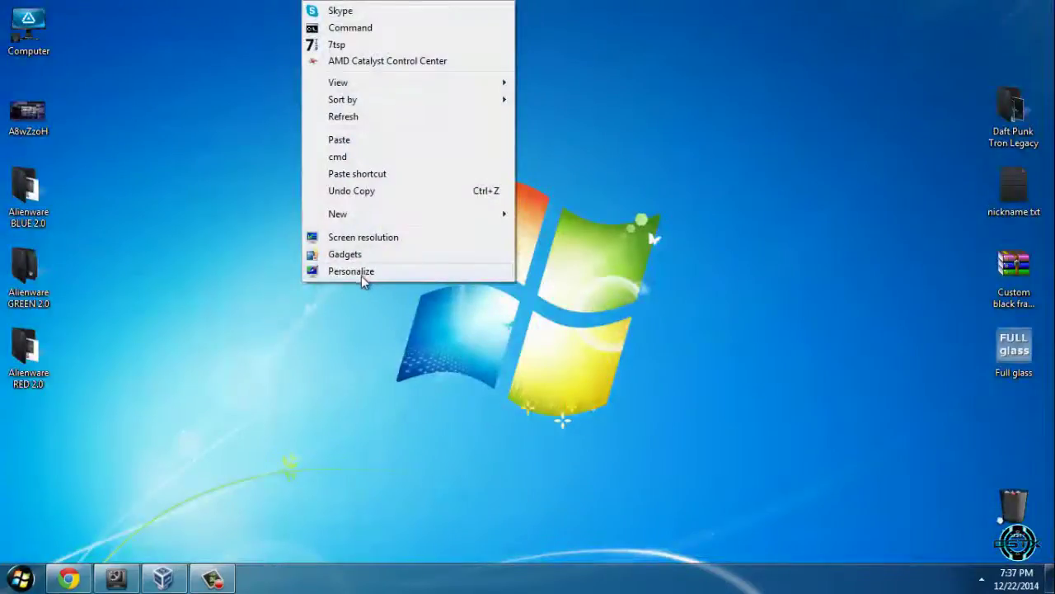
left_click(350, 272)
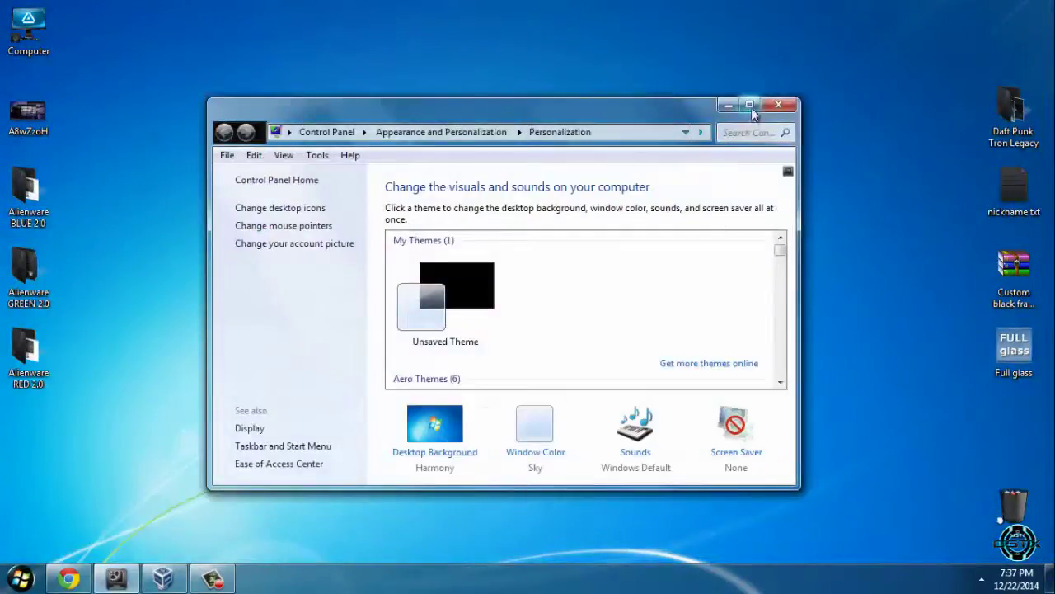
left_click(779, 104)
right_click(466, 513)
left_click(495, 503)
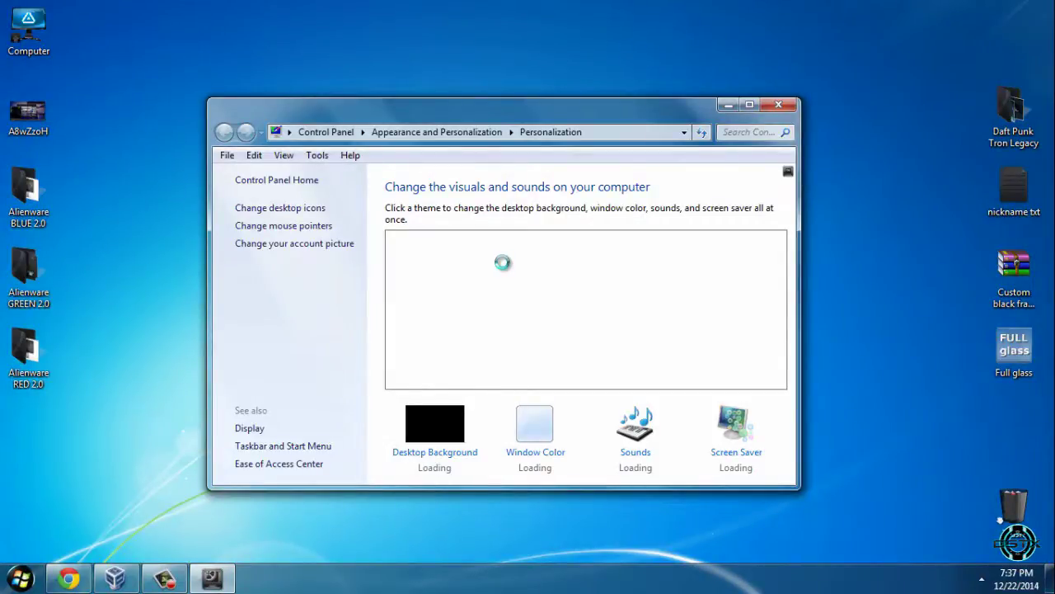
Step: Maximize Personalization and apply the Alienware BLUE 2.0 theme from Installed Themes
left_click(750, 104)
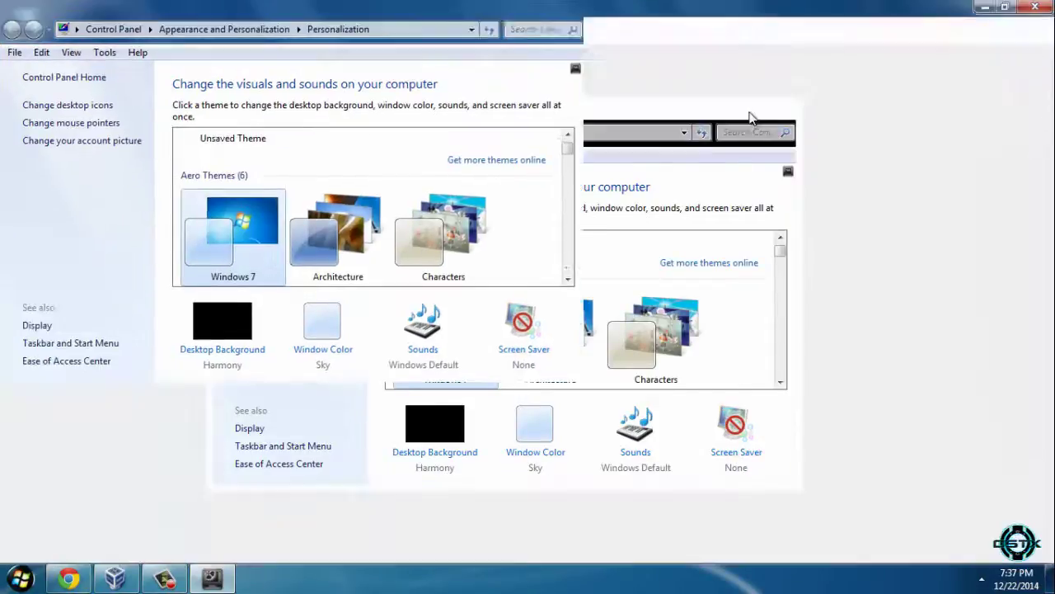
scroll(627, 329, "down", 1)
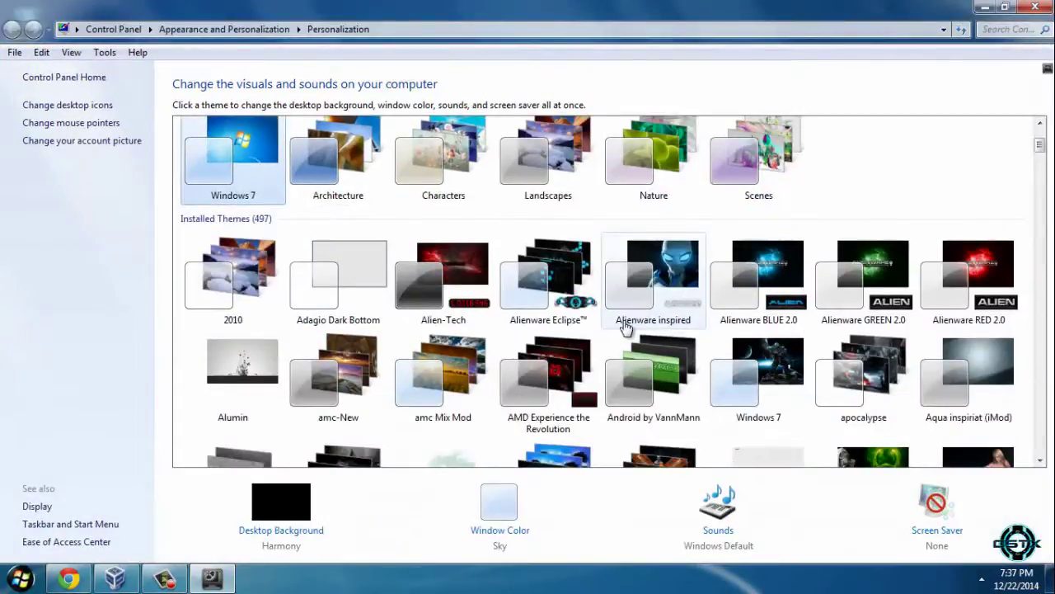
left_click(759, 307)
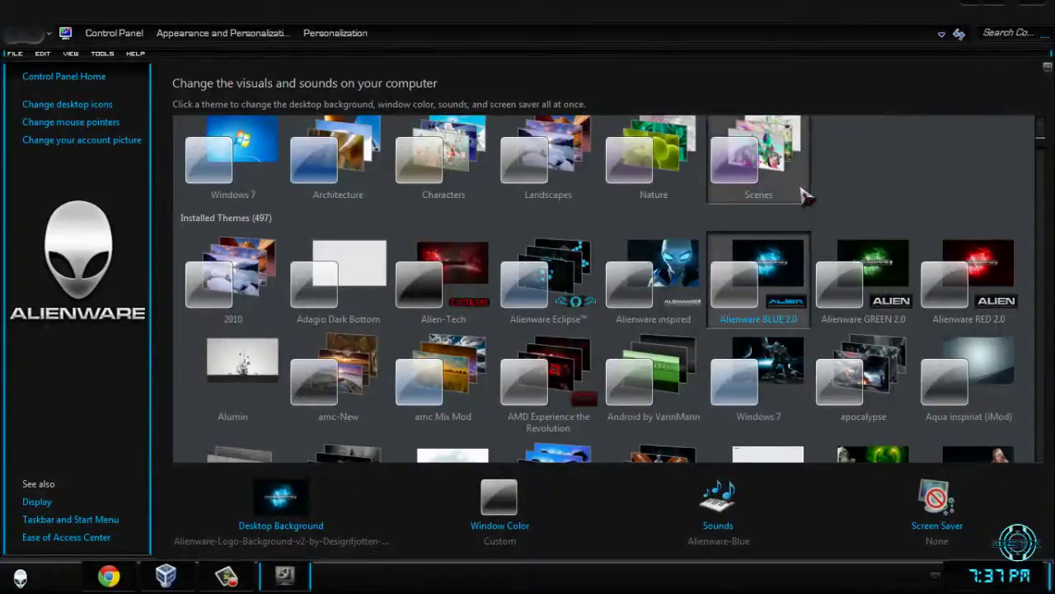
Step: Refresh the desktop and view the blue-themed Start menu
left_click(977, 6)
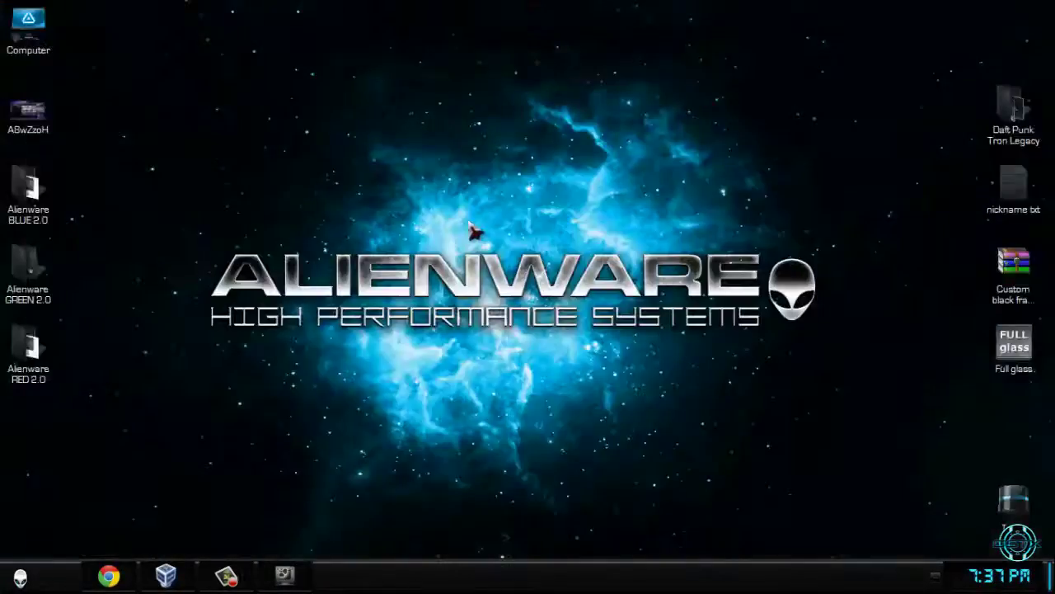
right_click(468, 221)
left_click(515, 353)
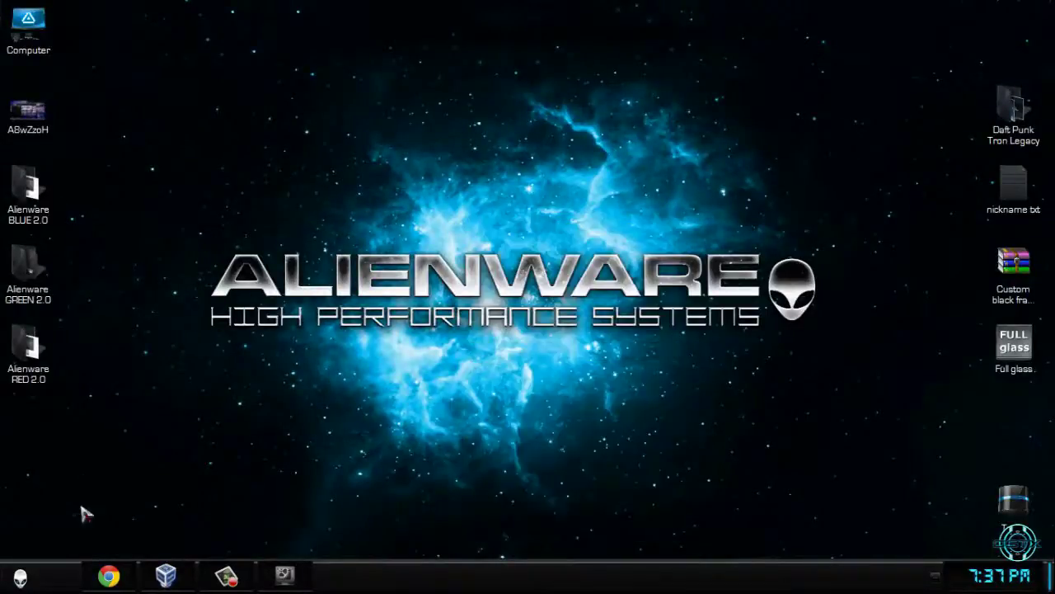
left_click(23, 578)
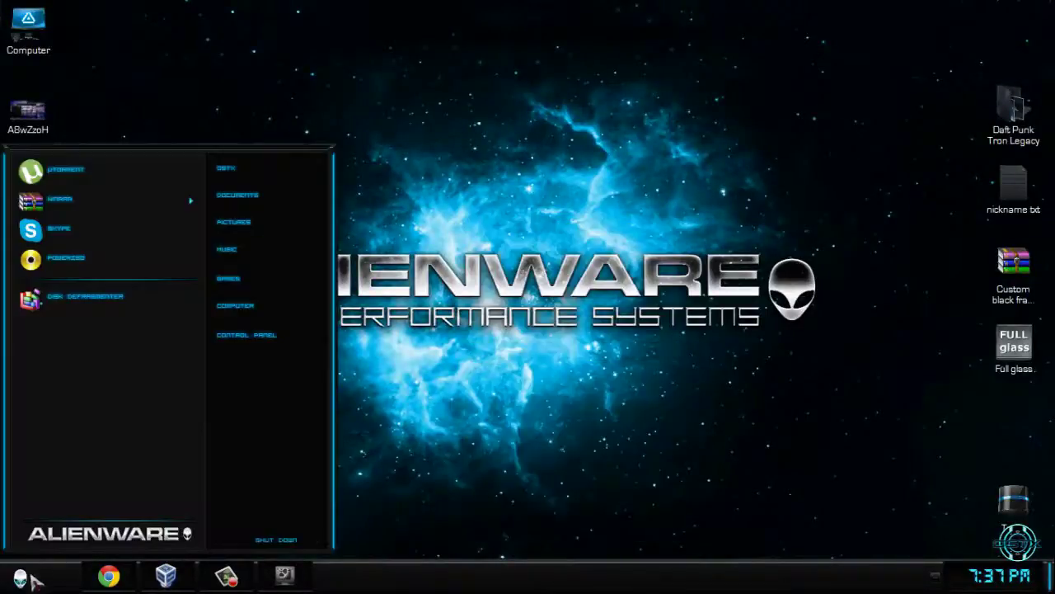
Step: Inspect System (C:) in the themed Computer window, refresh the view, then close it
left_click(272, 312)
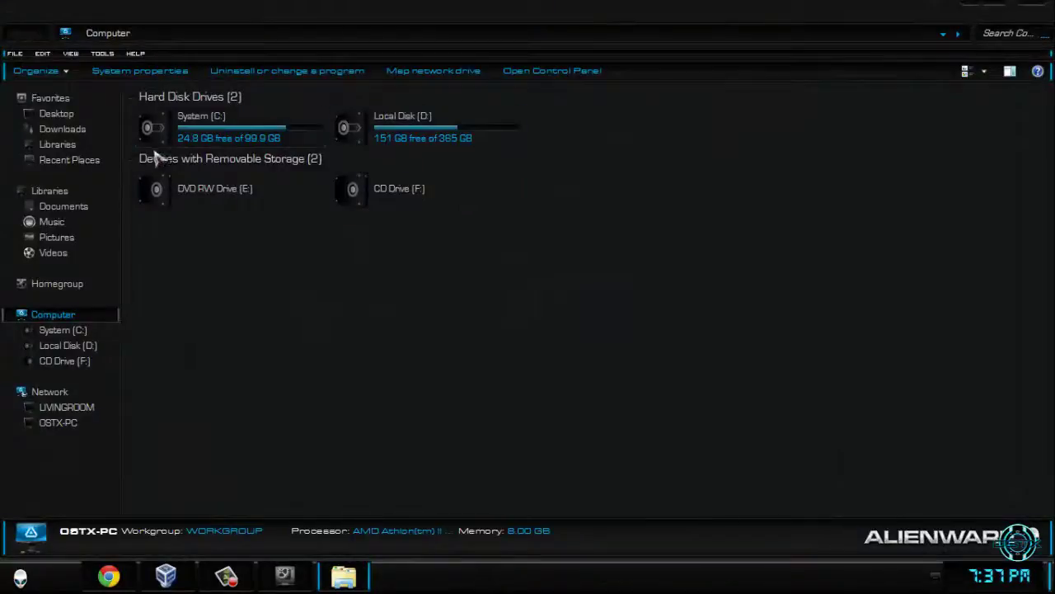
left_click(207, 137)
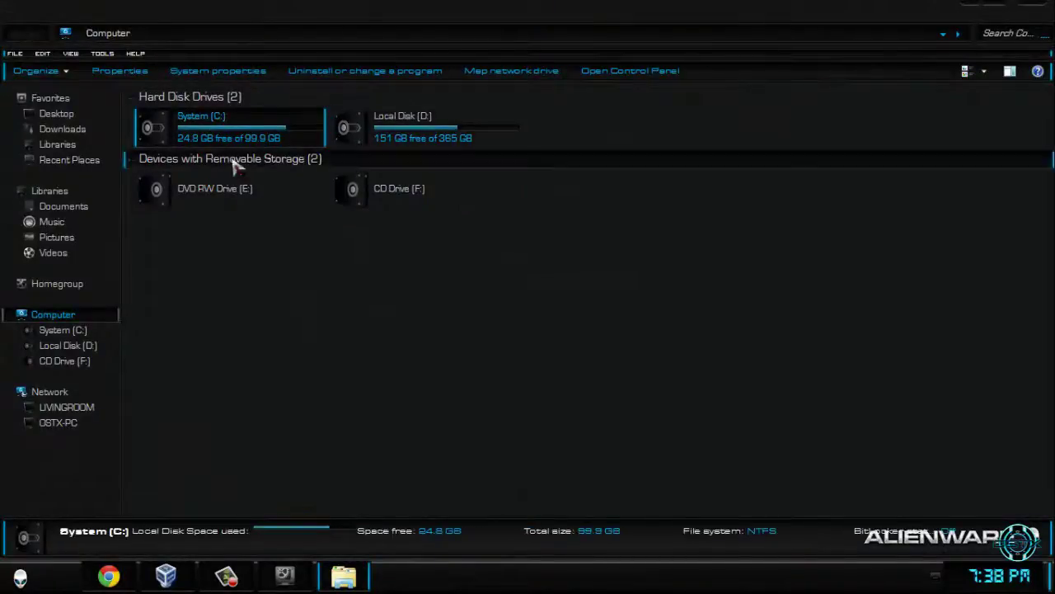
left_click(225, 260)
right_click(218, 243)
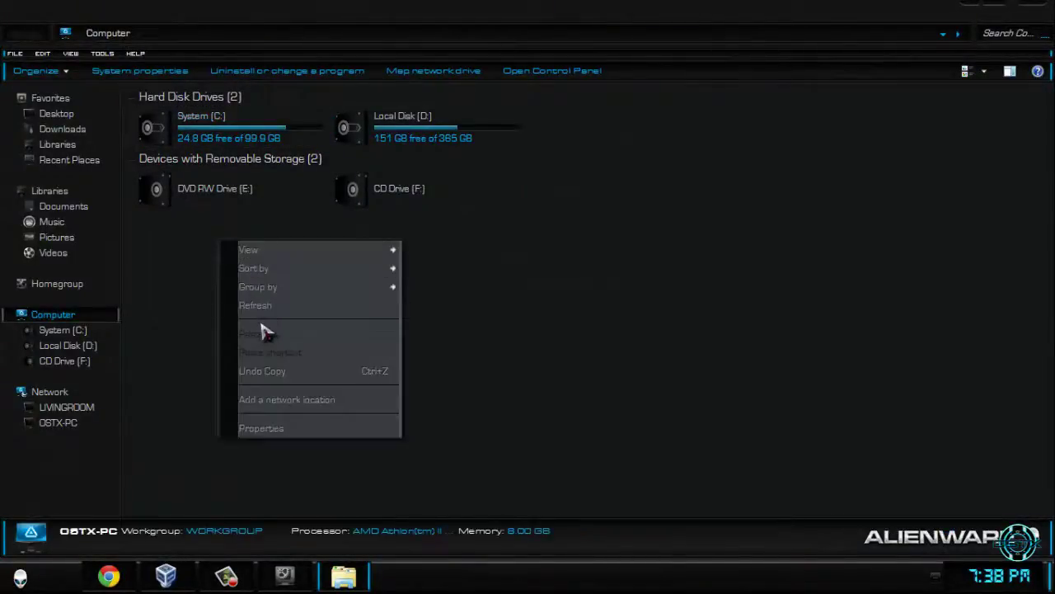
left_click(264, 305)
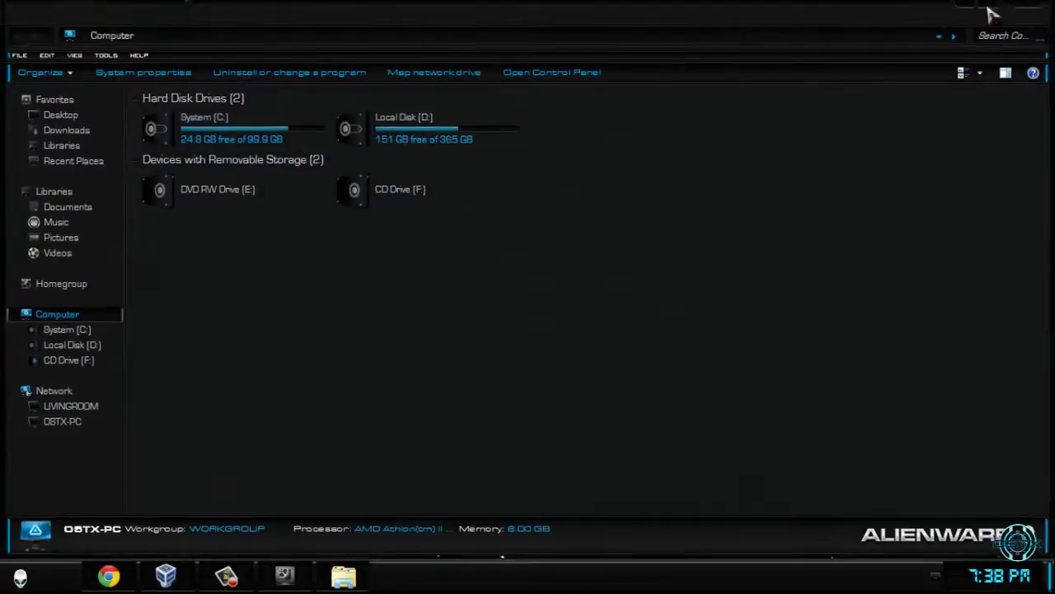
left_click(992, 14)
key("super")
left_click(1021, 368)
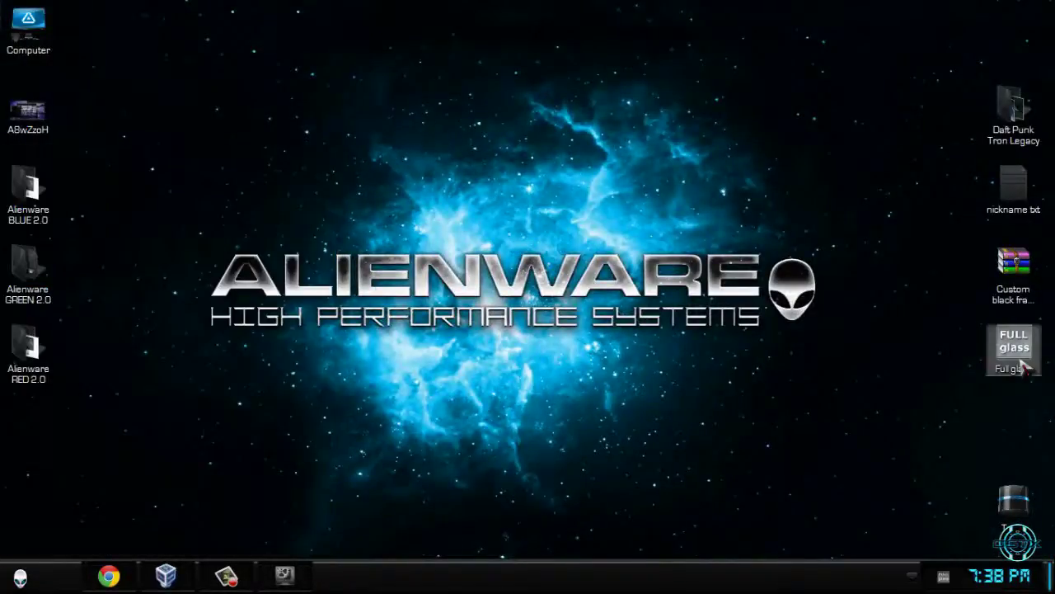
double_click(28, 25)
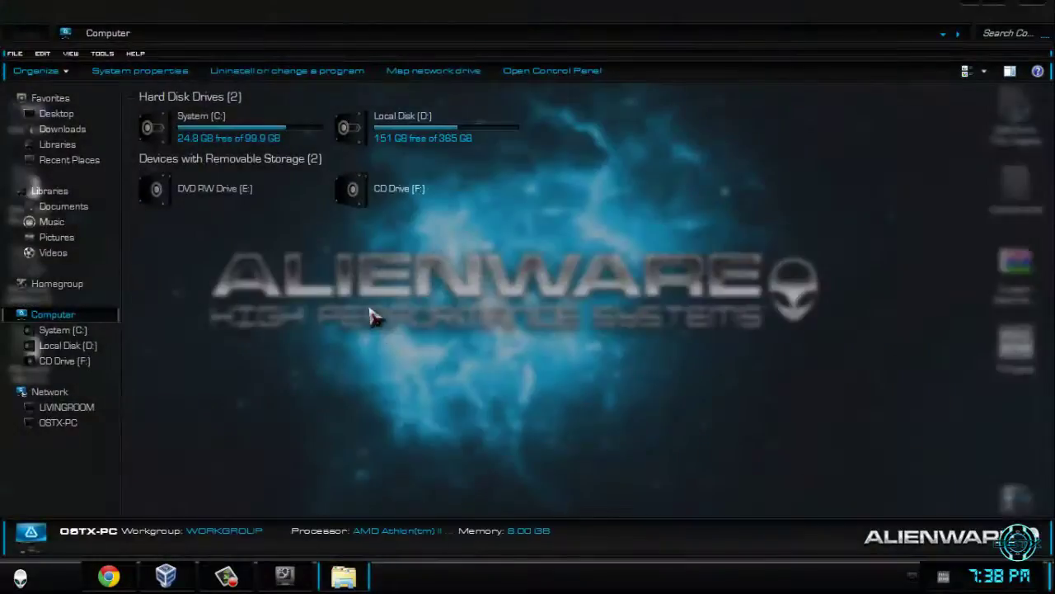
left_click_drag(420, 7, 474, 35)
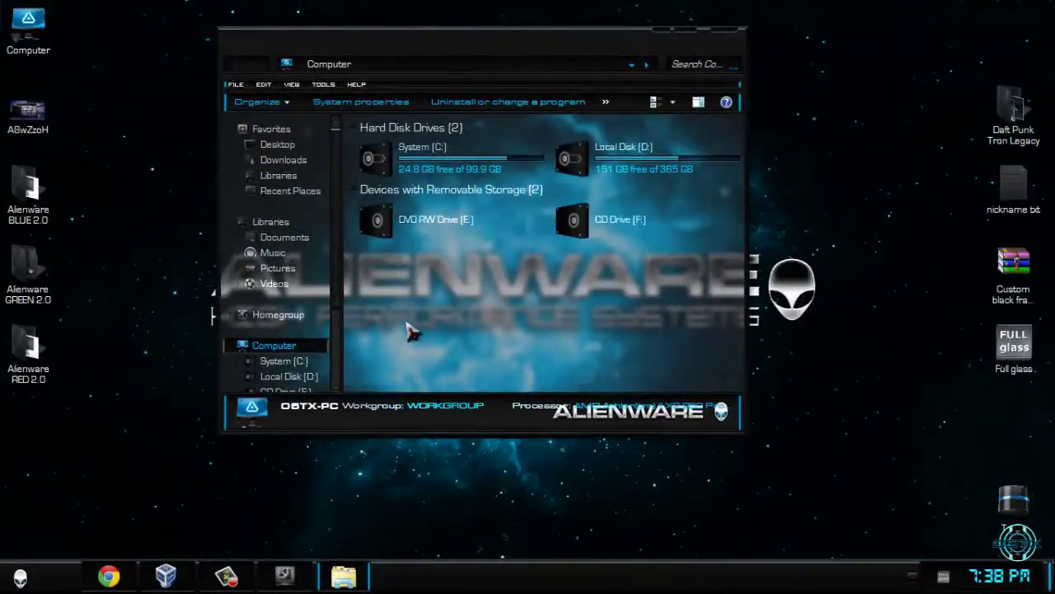
left_click(724, 32)
key("super")
right_click(255, 315)
left_click(296, 483)
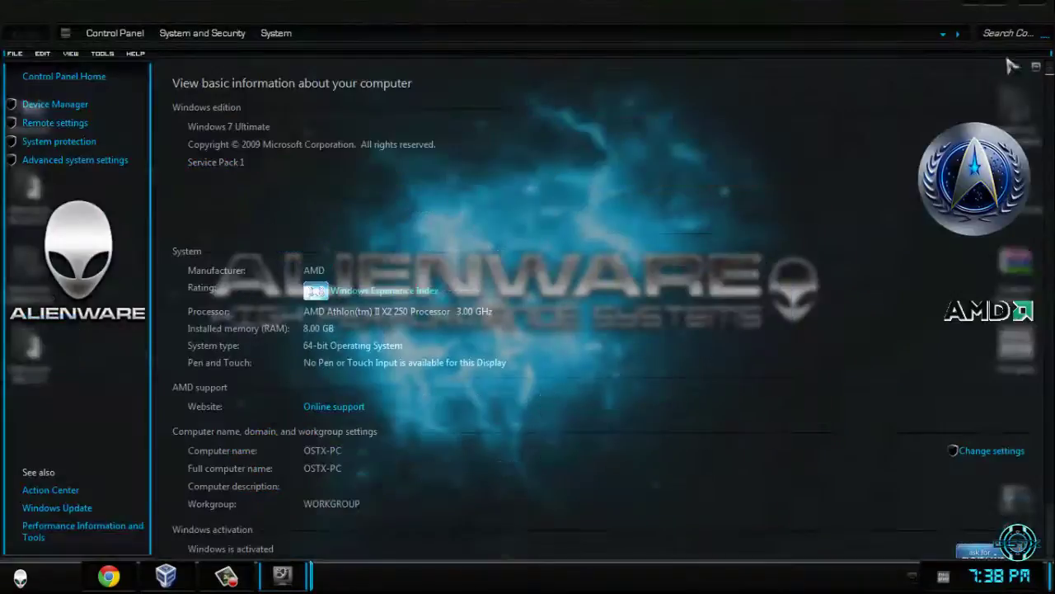
left_click(21, 577)
left_click(258, 336)
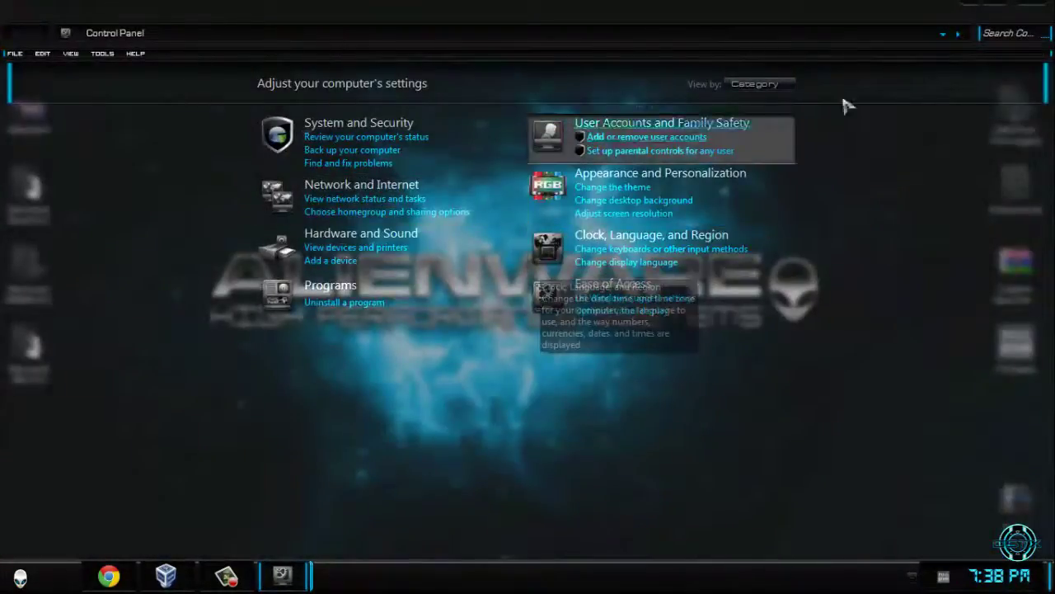
left_click(1039, 15)
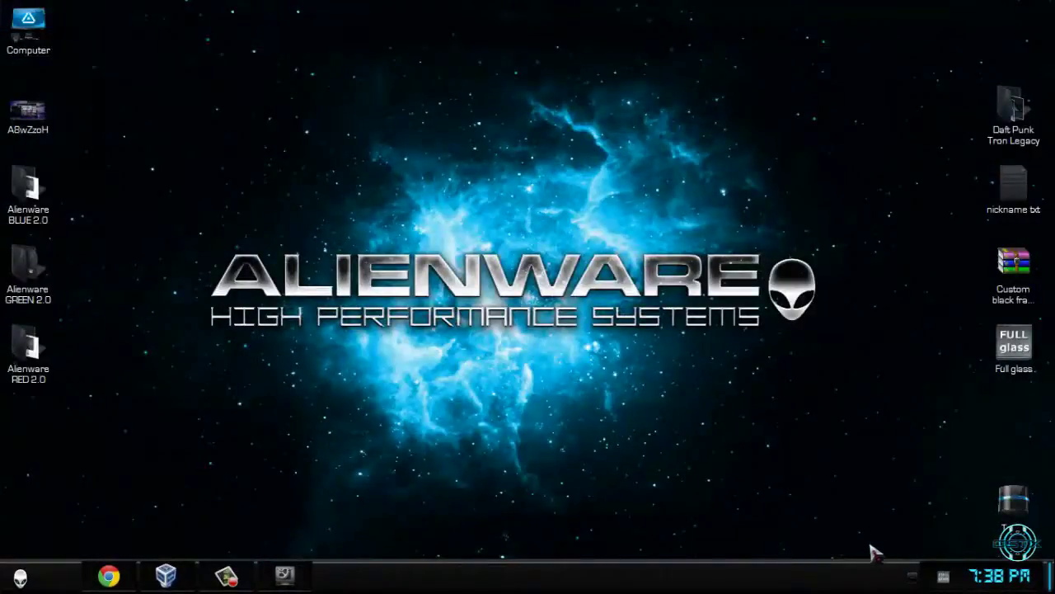
Step: Apply Alienware GREEN 2.0 from Installed Themes, then close Personalization
left_click(284, 575)
scroll(668, 388, "down", 3)
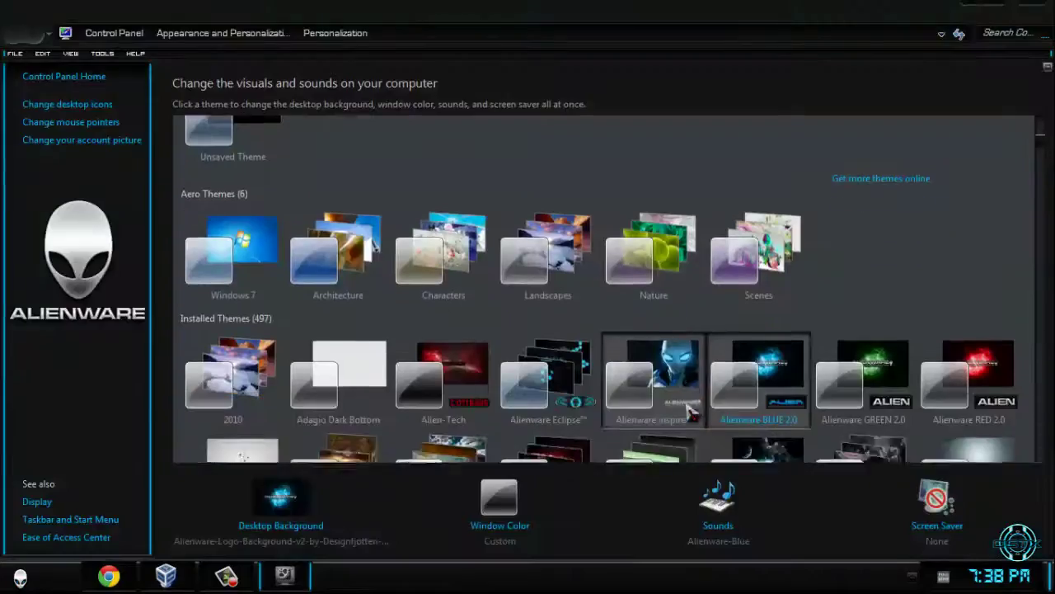
scroll(690, 407, "down", 1)
left_click(849, 276)
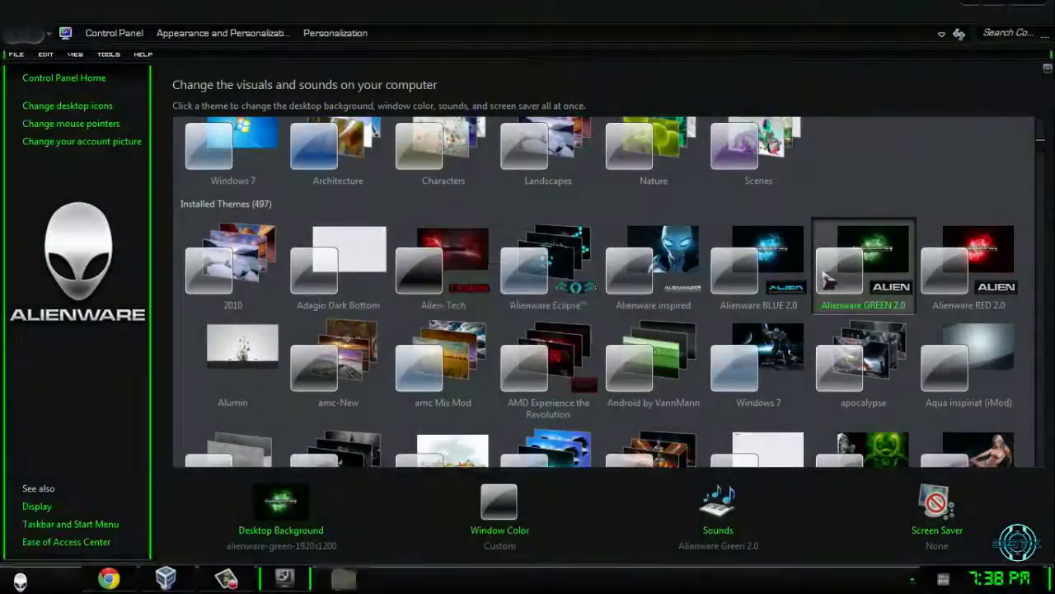
left_click(970, 10)
Step: Check System (C:) in the Computer window, then open desktop and RED 2.0 folder menus
key("super")
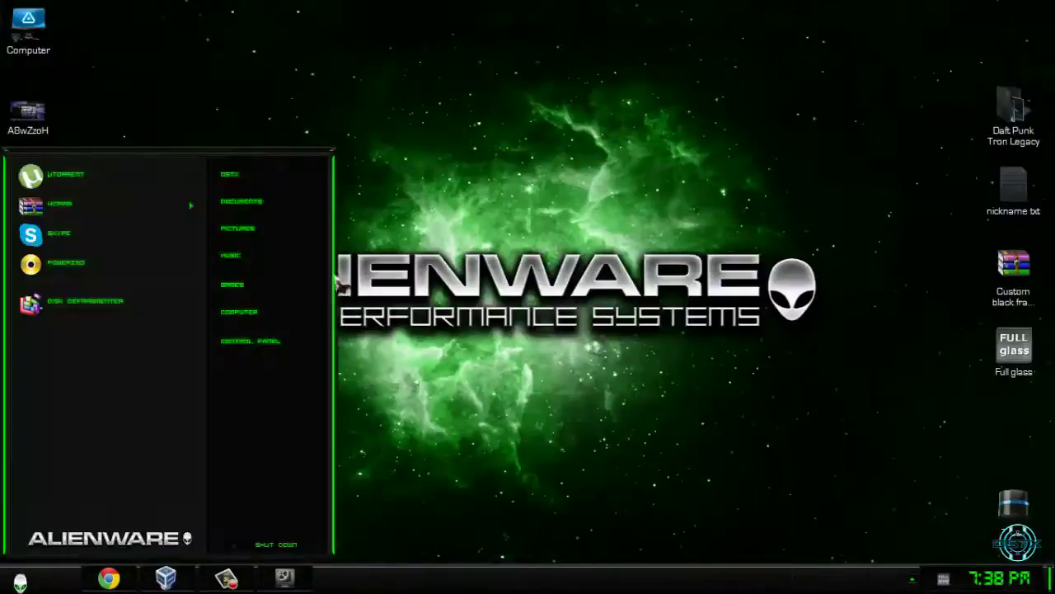
left_click(248, 315)
left_click(422, 169)
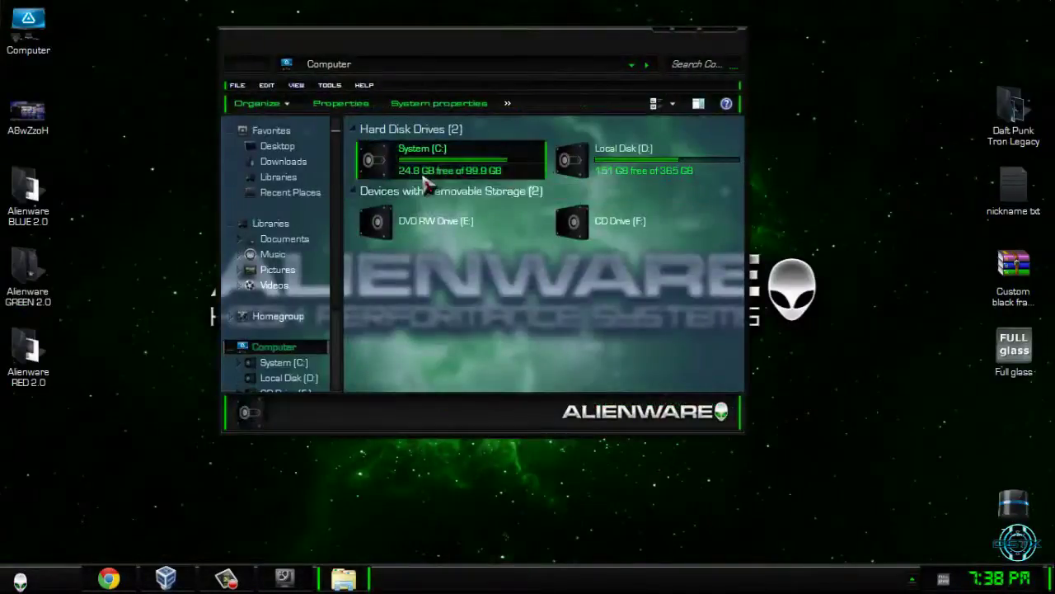
left_click(717, 37)
right_click(198, 169)
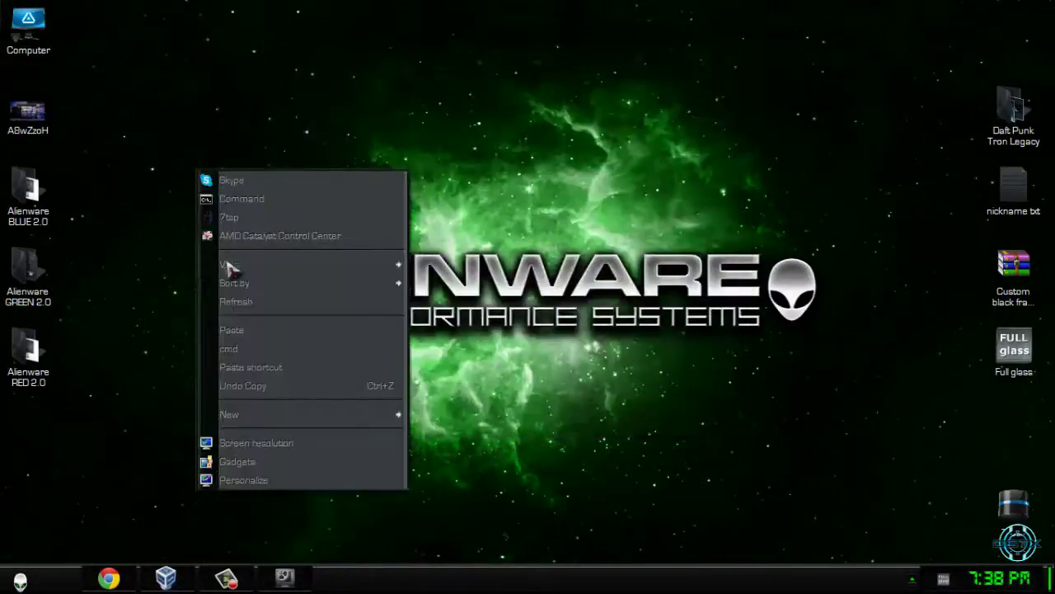
right_click(205, 215)
left_click(71, 338)
right_click(33, 350)
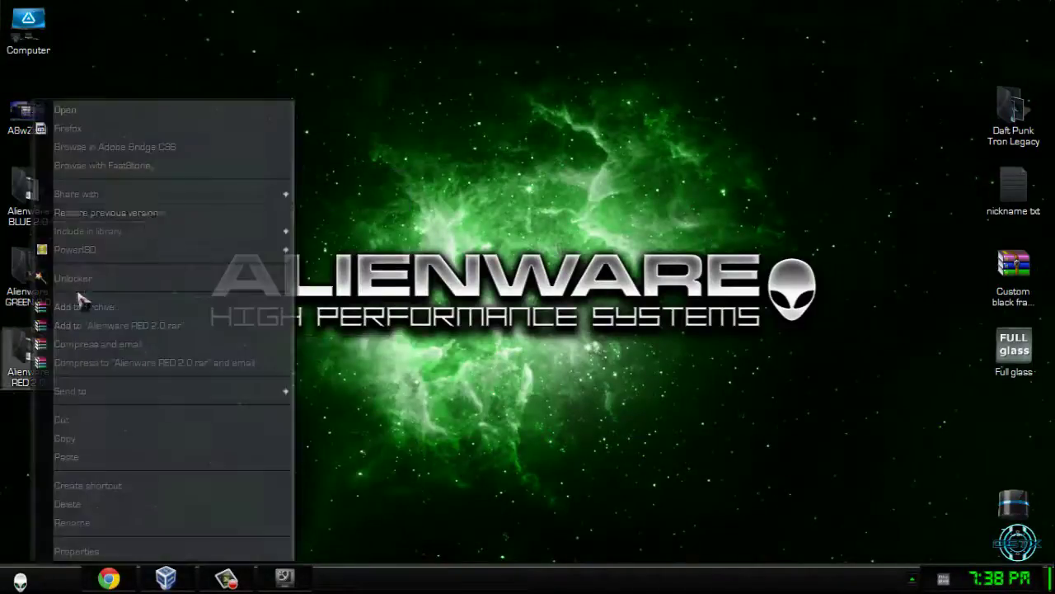
Step: Browse all Task Manager tabs, then apply the Alienware RED 2.0 theme
right_click(509, 577)
left_click(546, 516)
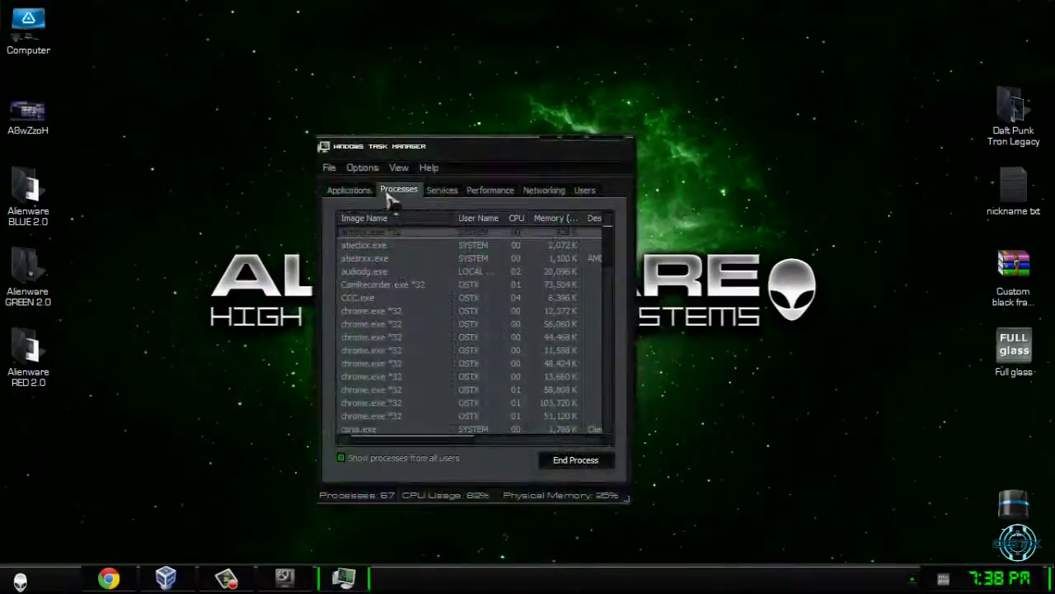
left_click(348, 194)
left_click(399, 191)
left_click(442, 192)
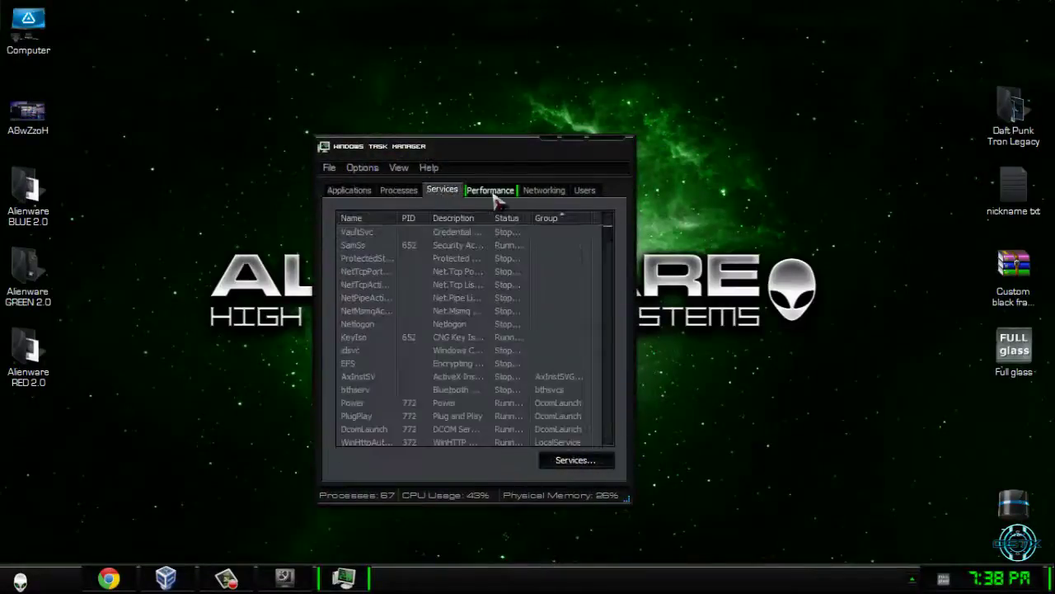
left_click(495, 191)
left_click(545, 191)
left_click(585, 191)
left_click(614, 151)
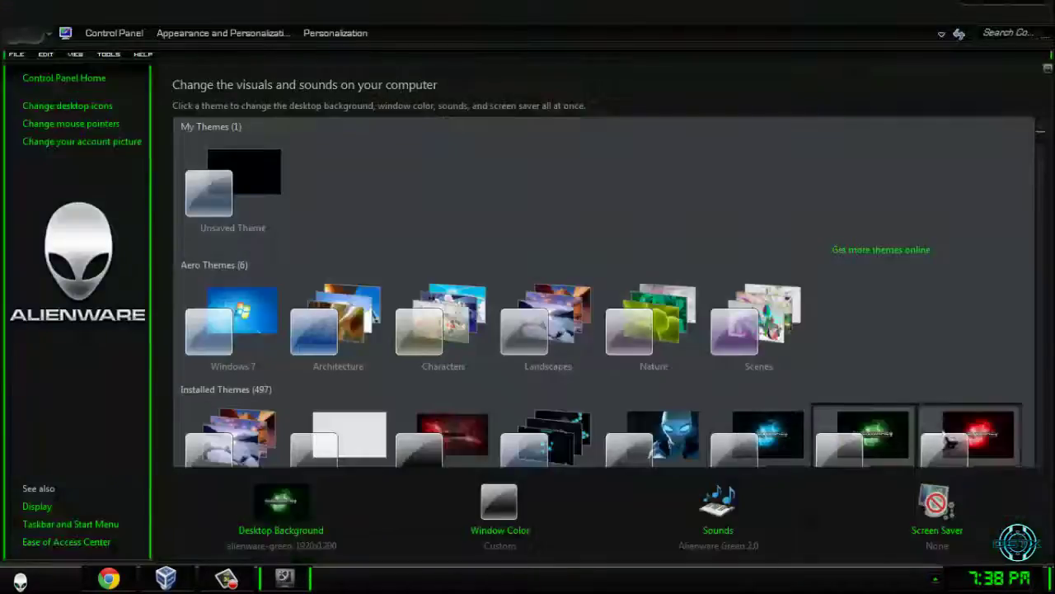
left_click(969, 433)
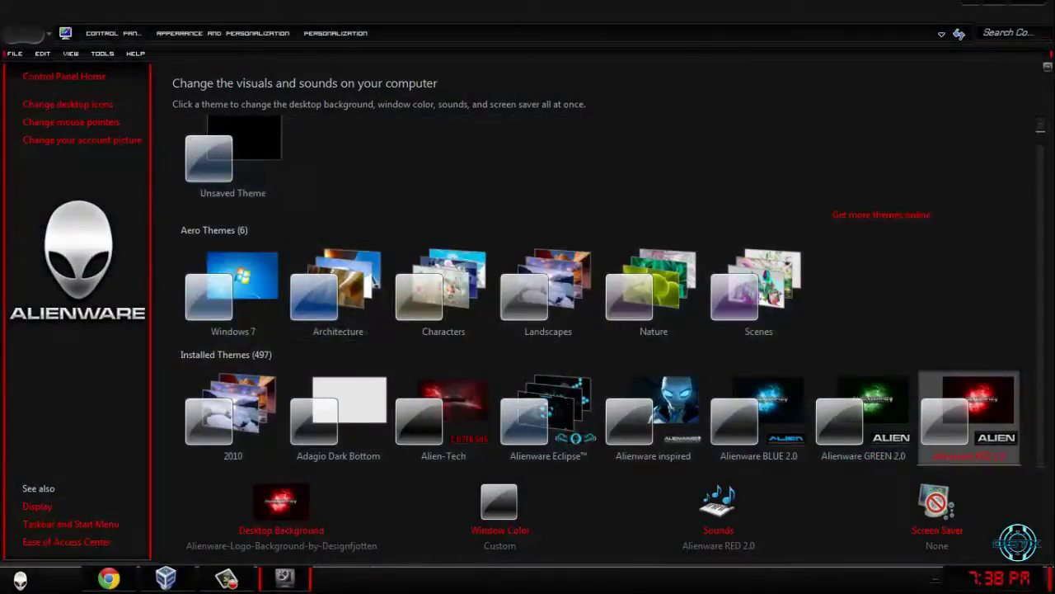
left_click(1025, 12)
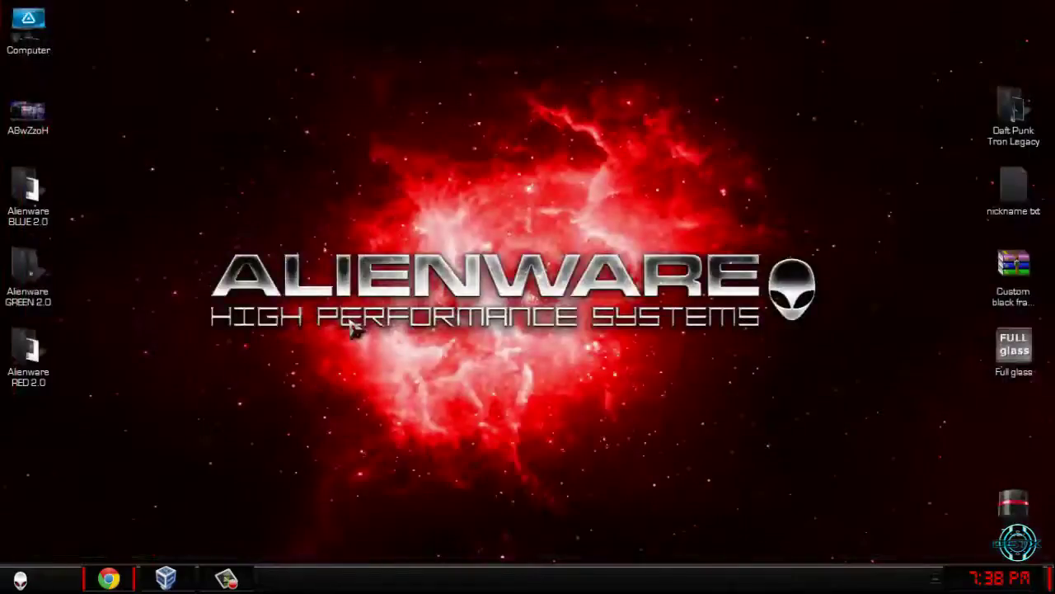
key("super")
left_click(401, 108)
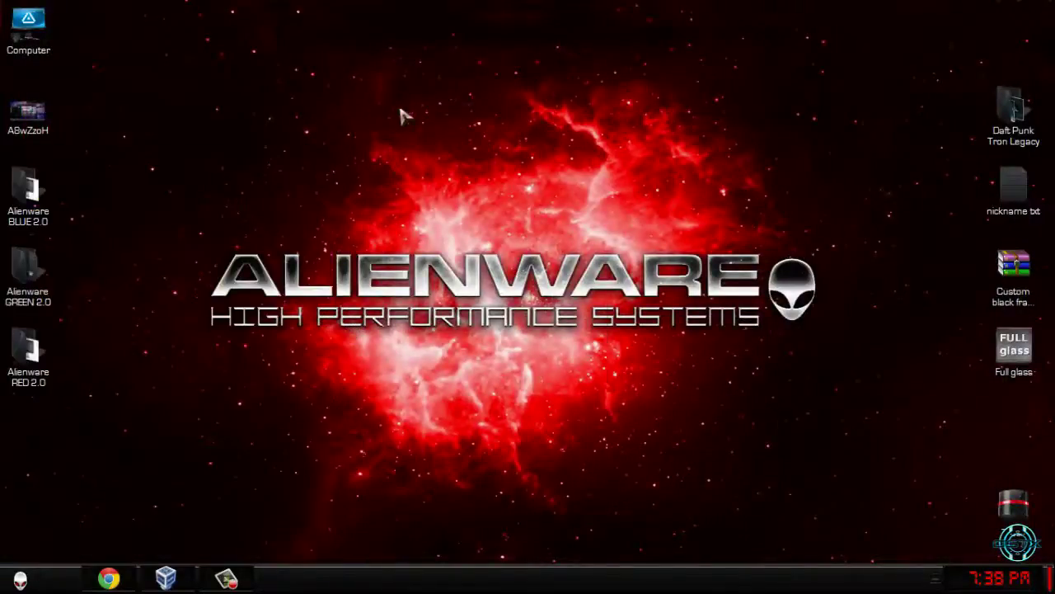
right_click(396, 103)
left_click(419, 241)
key("super")
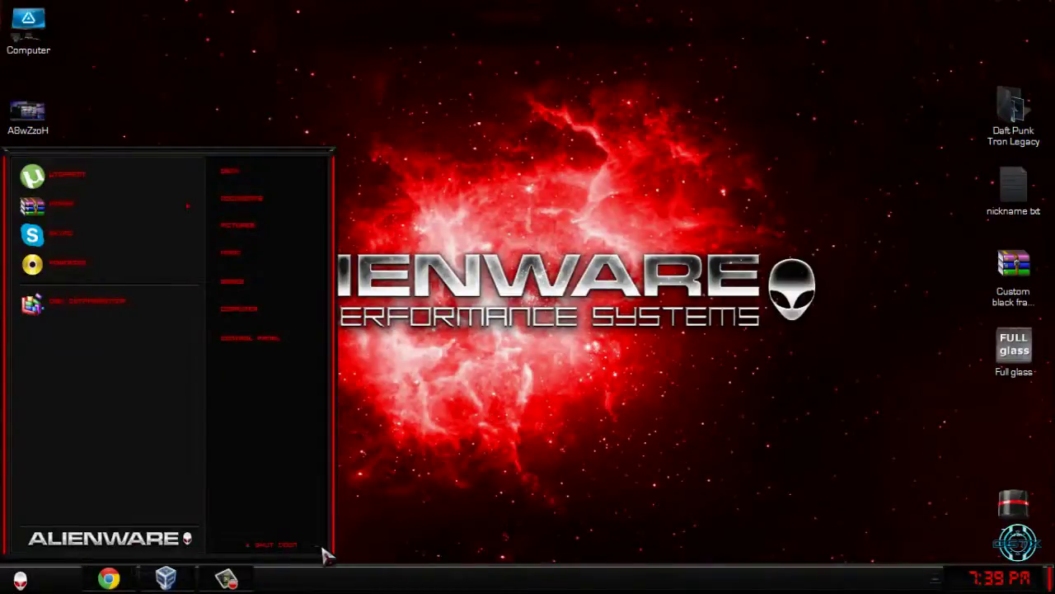
left_click(258, 318)
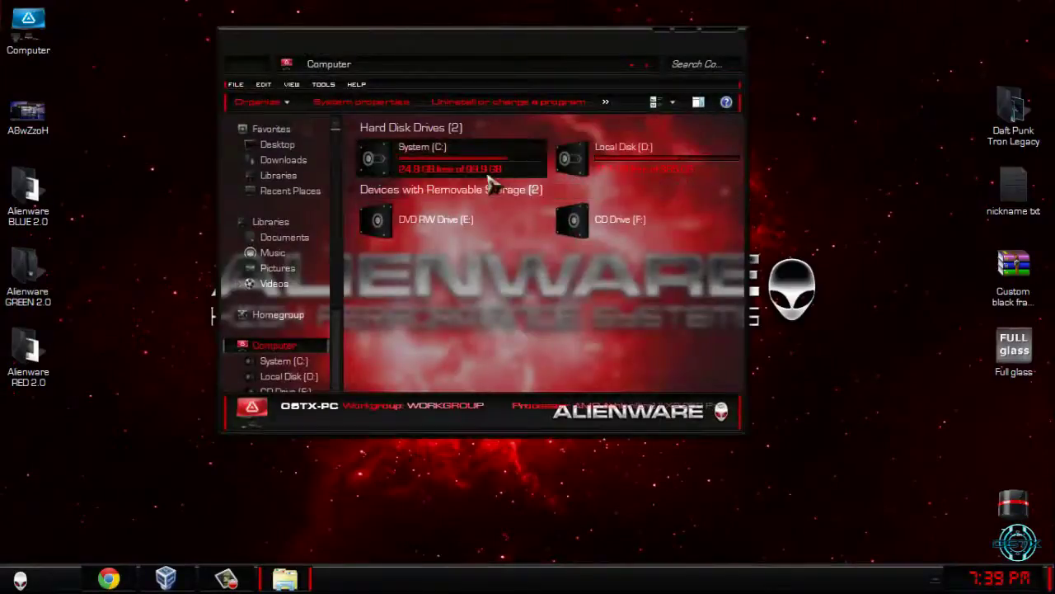
left_click(460, 190)
left_click(471, 169)
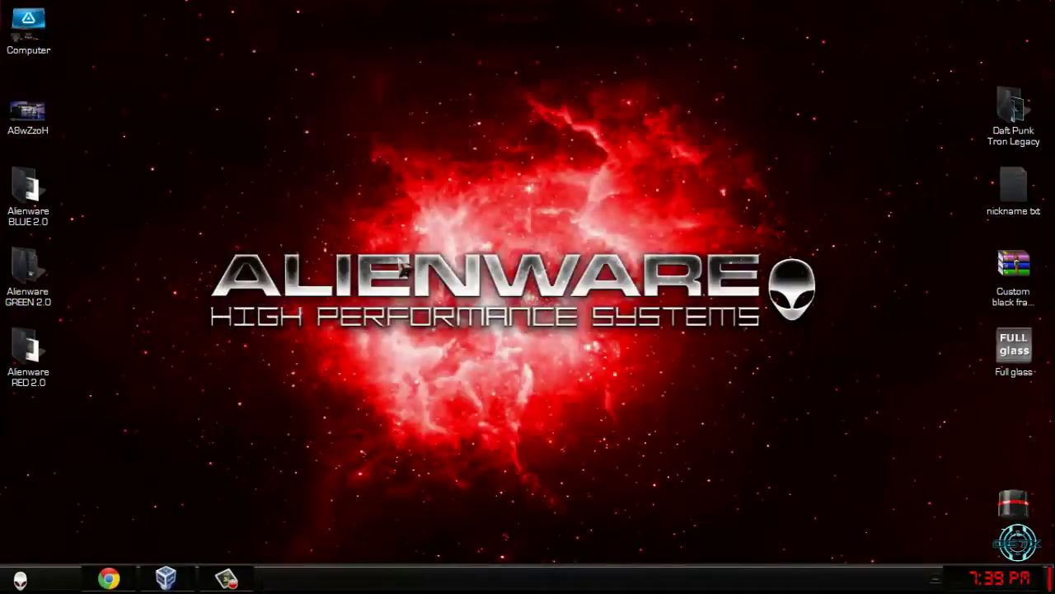
right_click(365, 211)
left_click(395, 340)
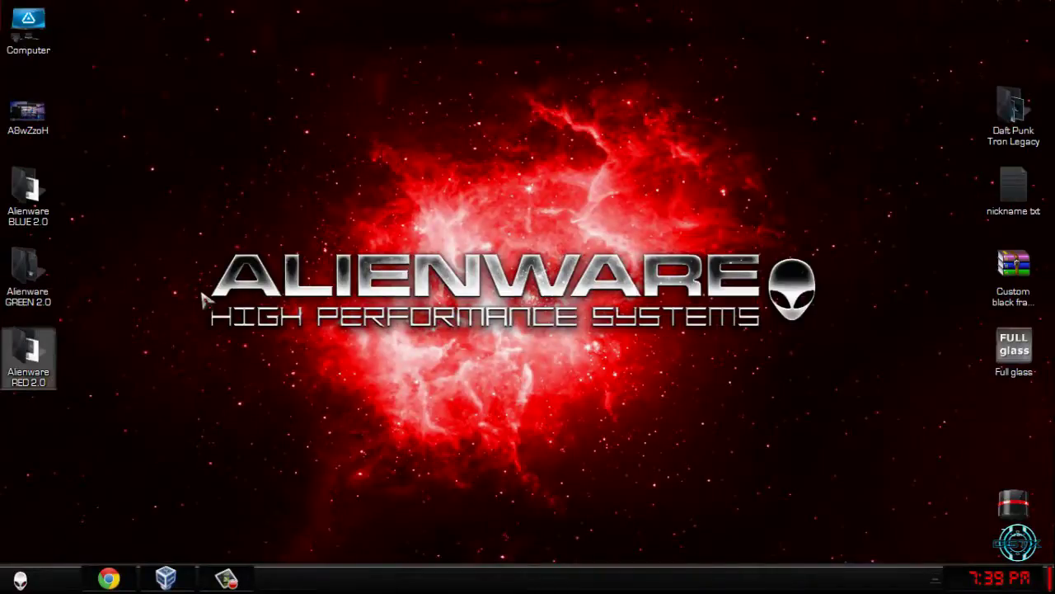
mouse_move(104, 165)
left_mouse_down()
mouse_move(26, 396)
mouse_move(229, 353)
left_mouse_up()
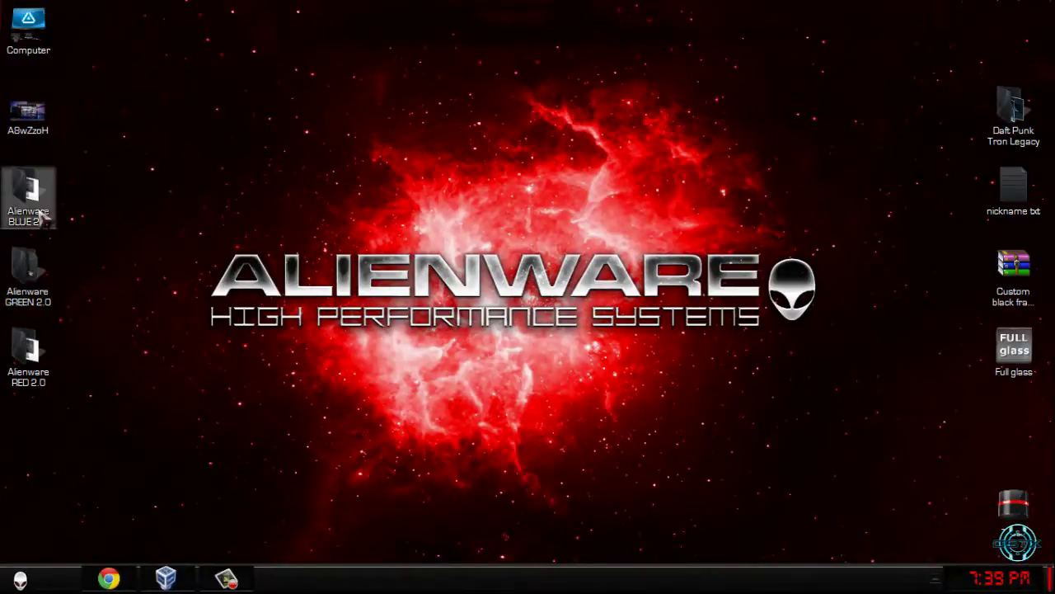
mouse_move(81, 199)
left_mouse_down()
mouse_move(18, 375)
mouse_move(74, 388)
mouse_move(68, 333)
mouse_move(240, 443)
left_mouse_up()
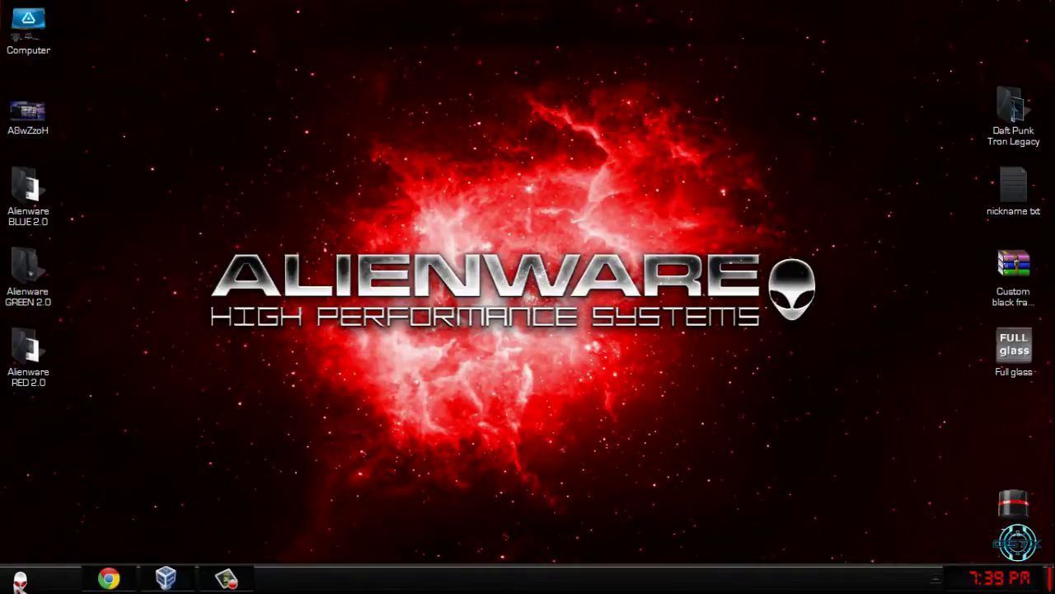